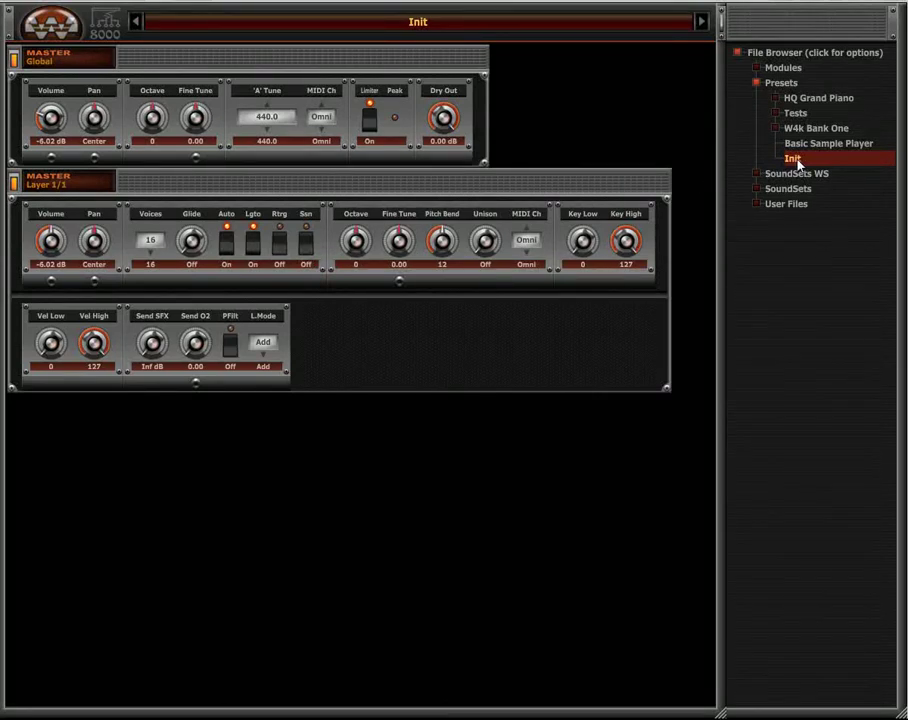
# Hide the file browser and collapse the Master Global and Master Layer 1/1 modules.
pyautogui.click(722, 27)
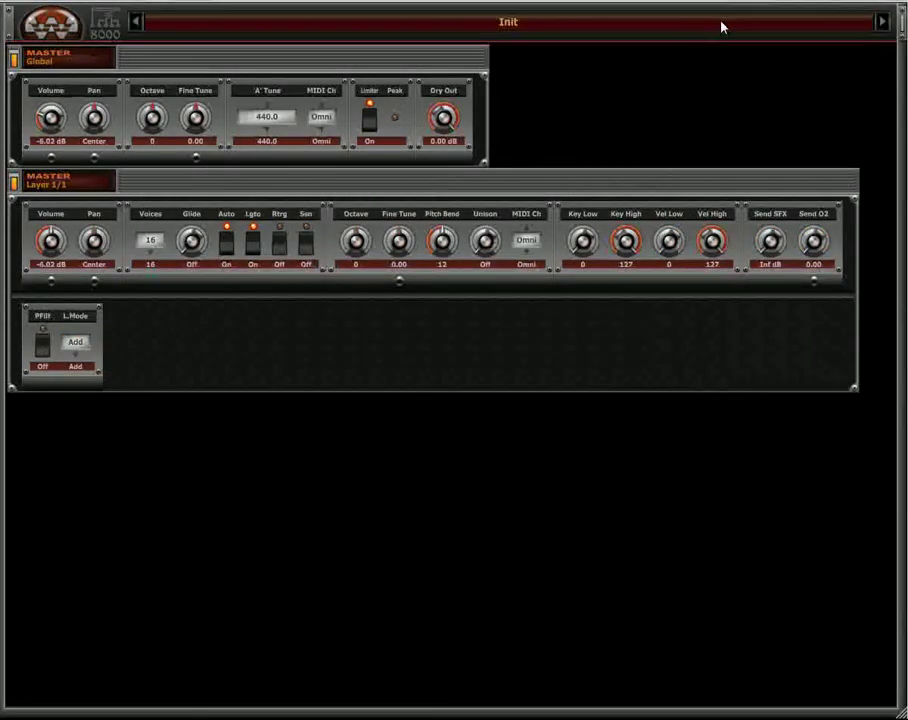
pyautogui.click(13, 184)
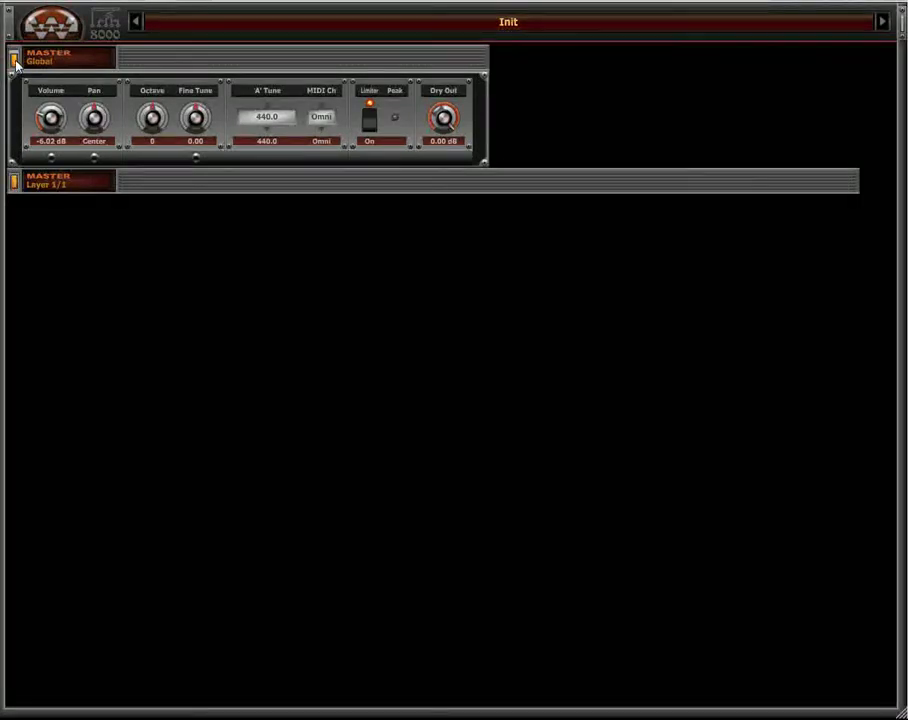
pyautogui.click(13, 58)
# Add an AMP ADSR Env envelope module to the empty layer of the Init preset.
pyautogui.rightClick(321, 197)
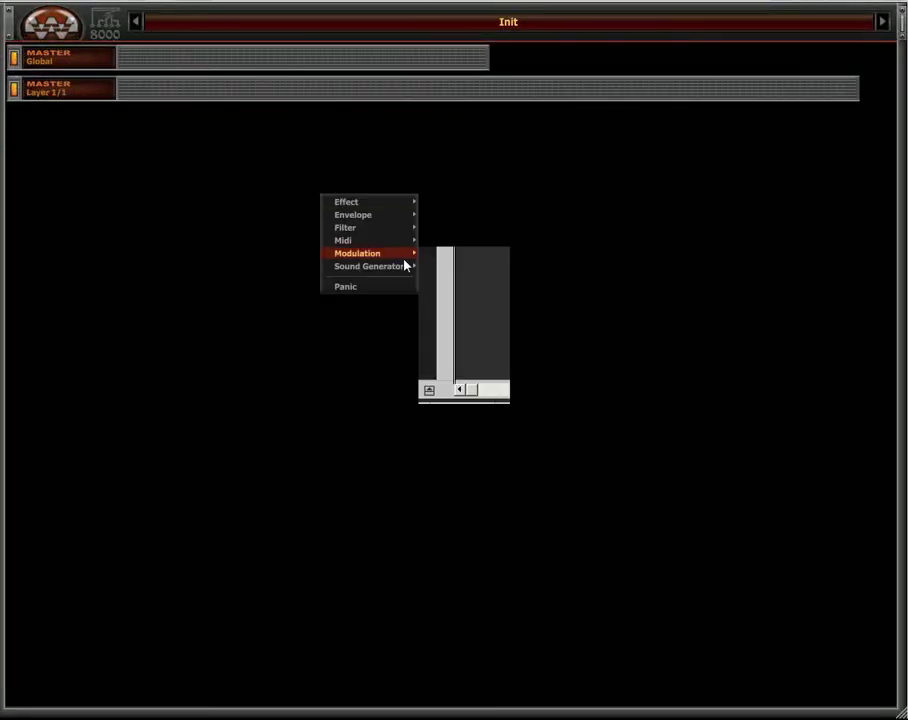
pyautogui.moveTo(393, 241)
pyautogui.moveTo(370, 218)
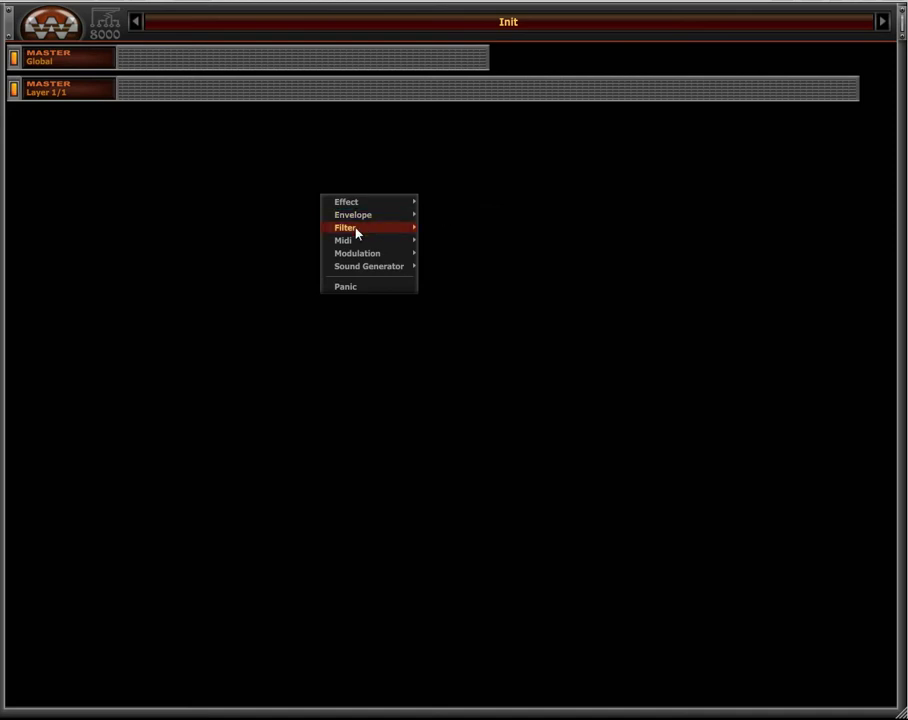
pyautogui.click(455, 222)
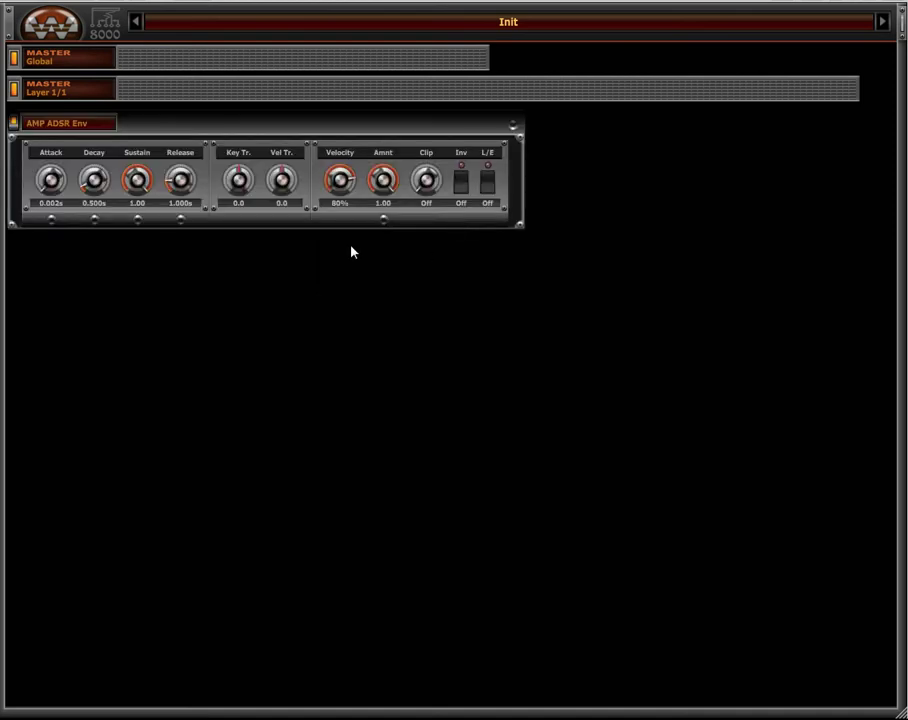
# Add a Super OSC sound generator module beneath the amp envelope.
pyautogui.rightClick(444, 310)
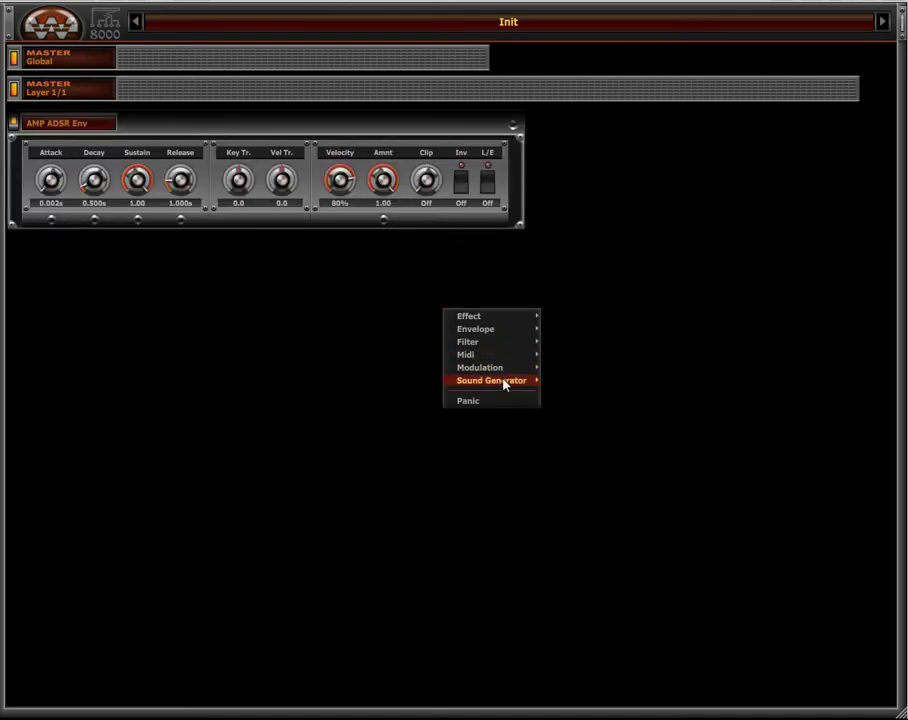
pyautogui.moveTo(525, 380)
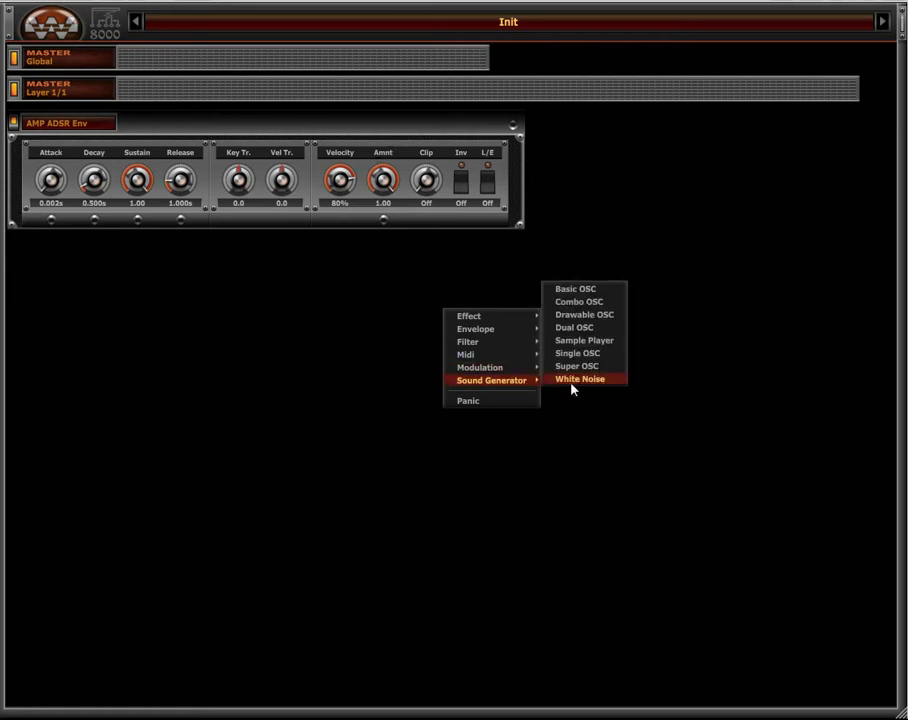
pyautogui.click(598, 367)
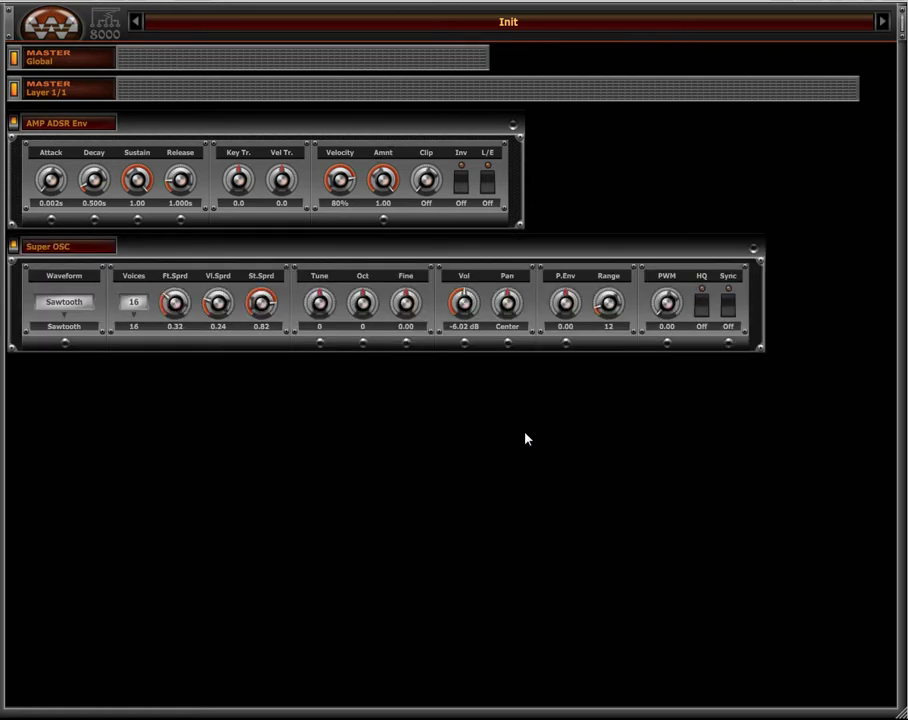
# Add a Wave Sequencer MIDI module to the layer.
pyautogui.rightClick(590, 154)
pyautogui.moveTo(565, 200)
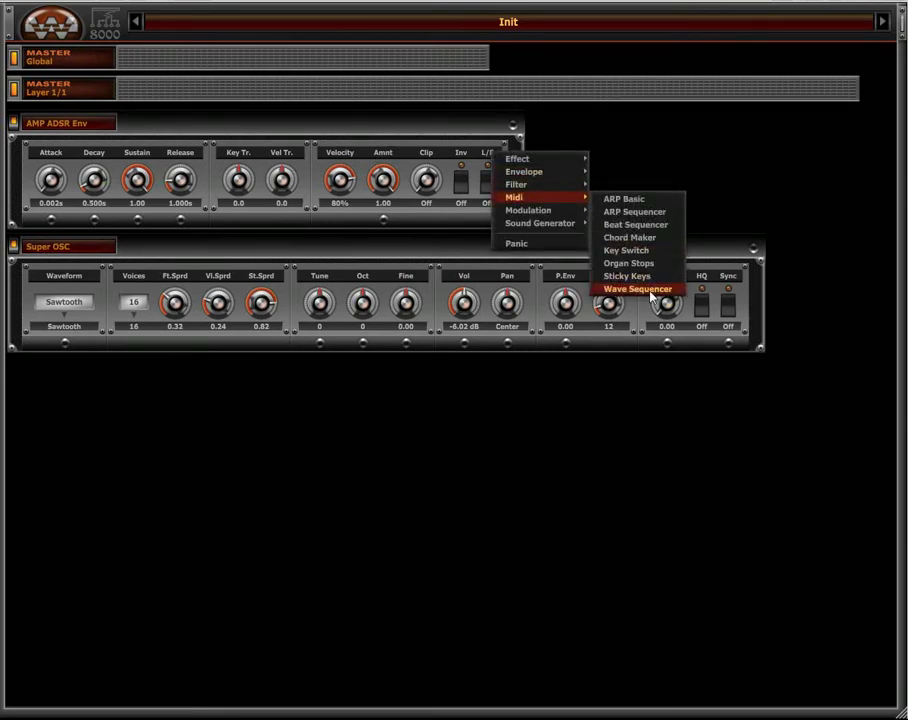
pyautogui.click(640, 289)
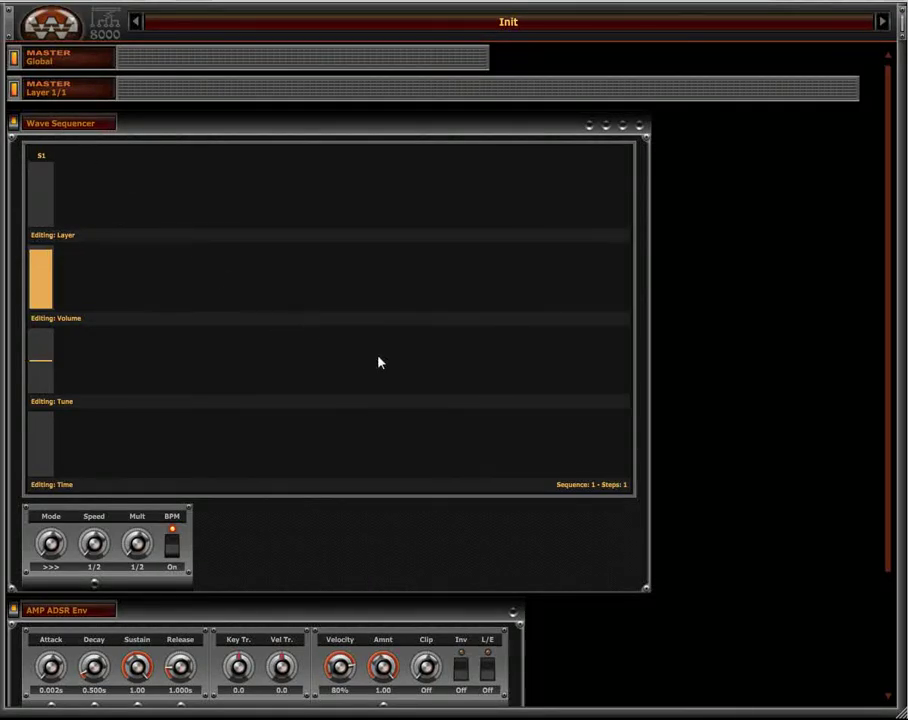
# Examine the Wave Sequencer's Layer, Volume, Tune and Time rows along with the envelope and oscillator modules beneath it.
pyautogui.scroll(-3, 525, 464)
pyautogui.scroll(3, 525, 464)
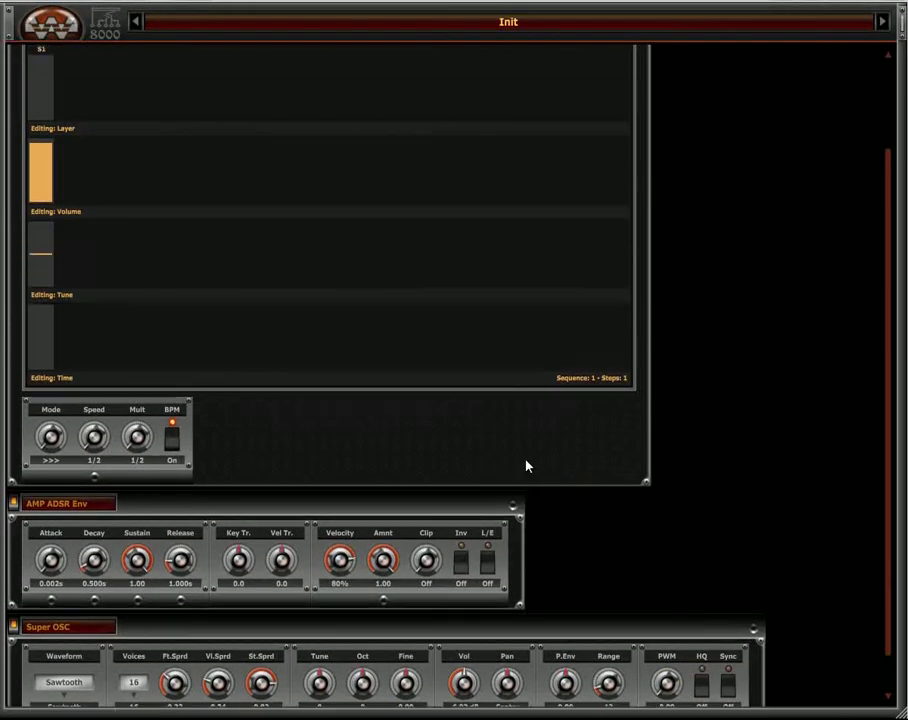
pyautogui.scroll(-3, 325, 315)
pyautogui.scroll(3, 330, 314)
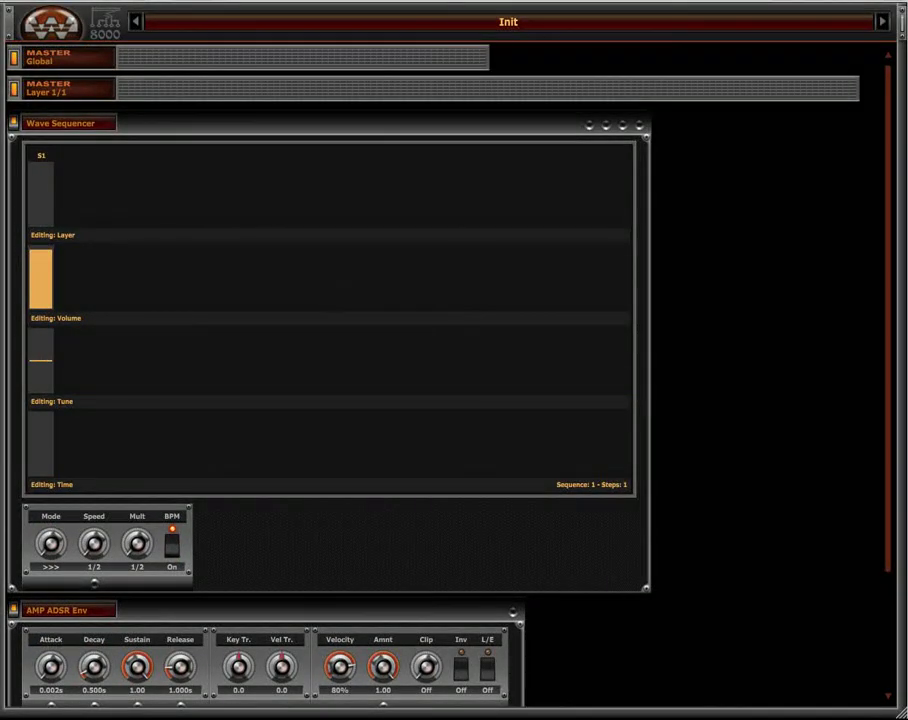
pyautogui.scroll(-3, 462, 479)
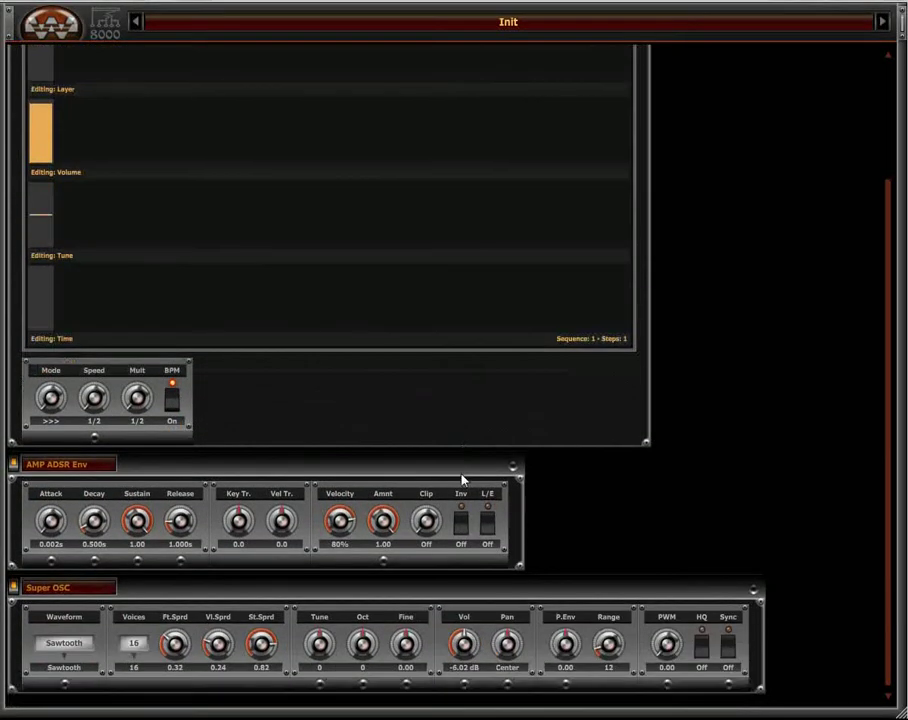
pyautogui.scroll(2, 462, 479)
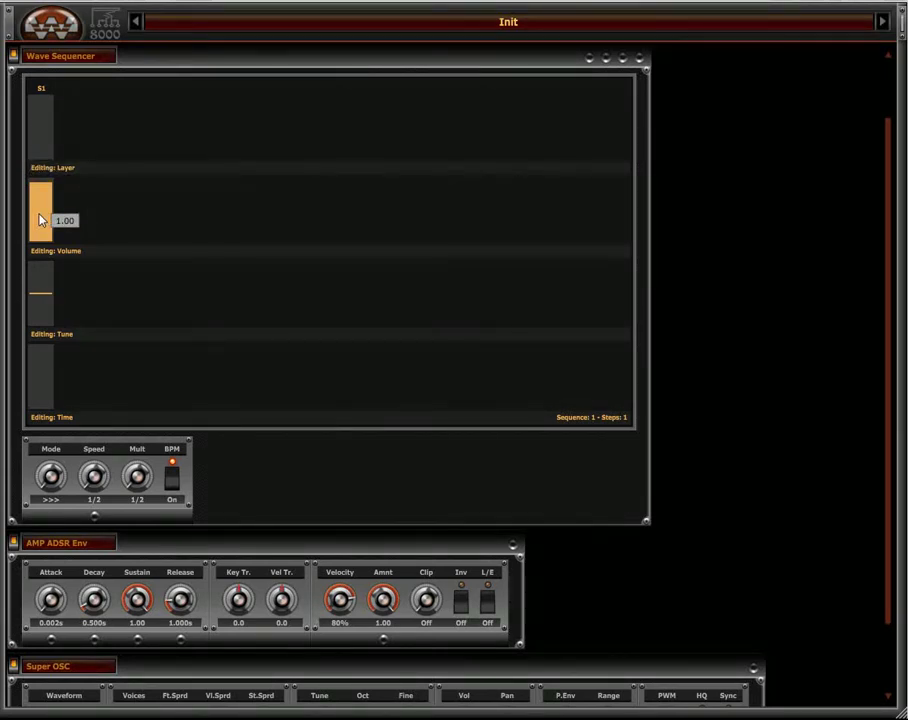
pyautogui.scroll(-2, 547, 505)
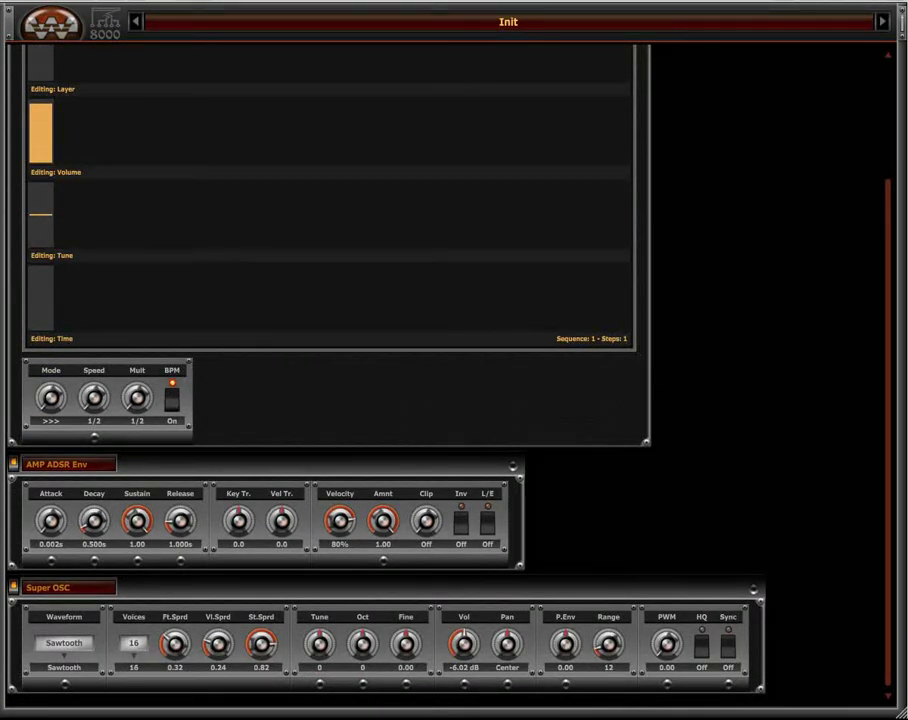
pyautogui.scroll(4, 549, 410)
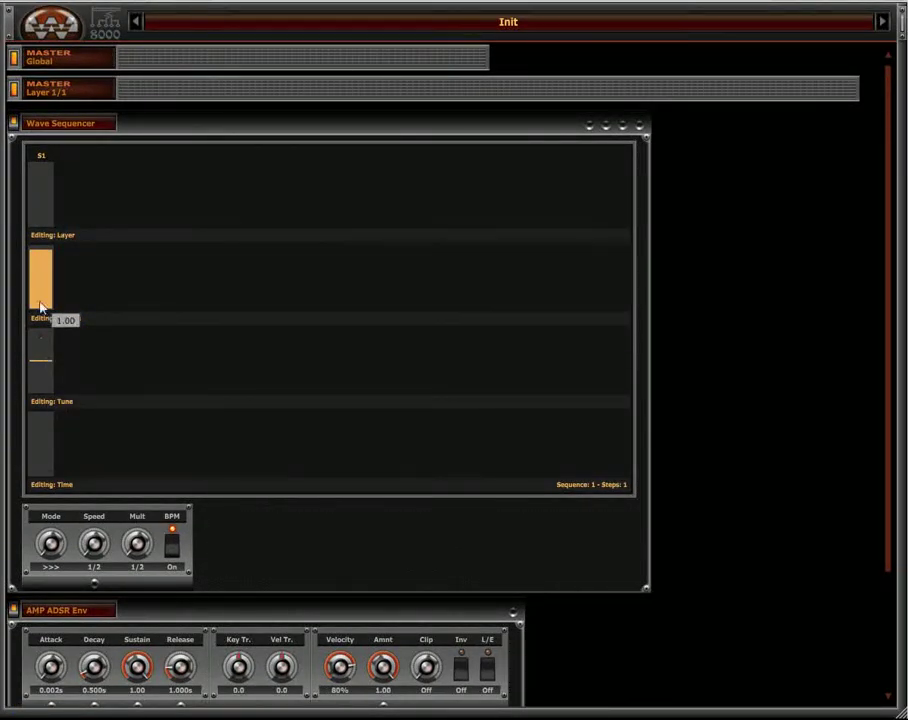
# Switch the Wave Sequencer's first row to Mod1 and its second row to Mod2.
pyautogui.rightClick(47, 203)
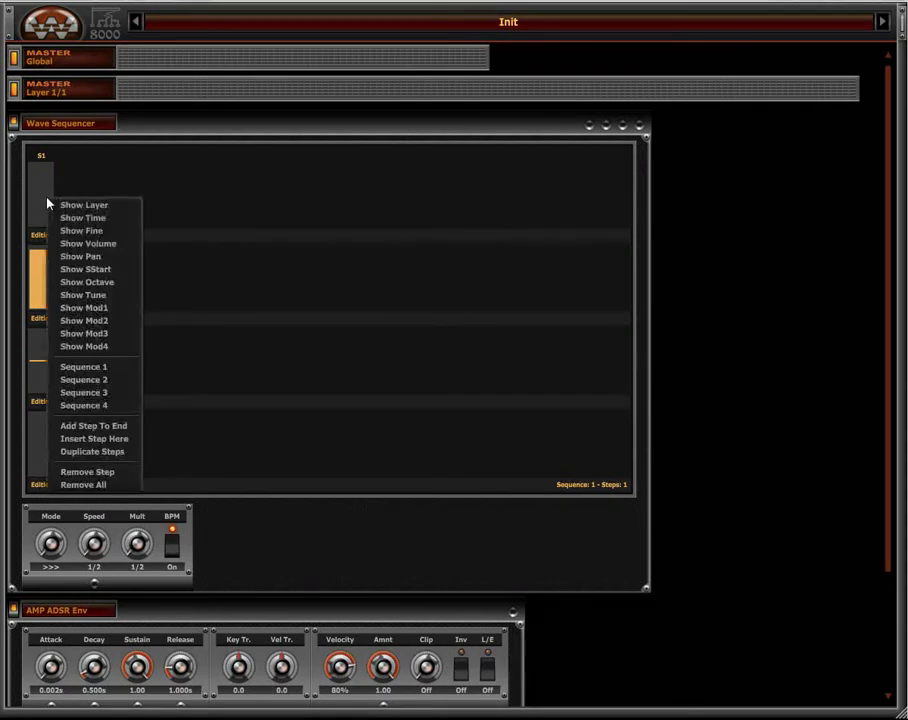
pyautogui.click(120, 311)
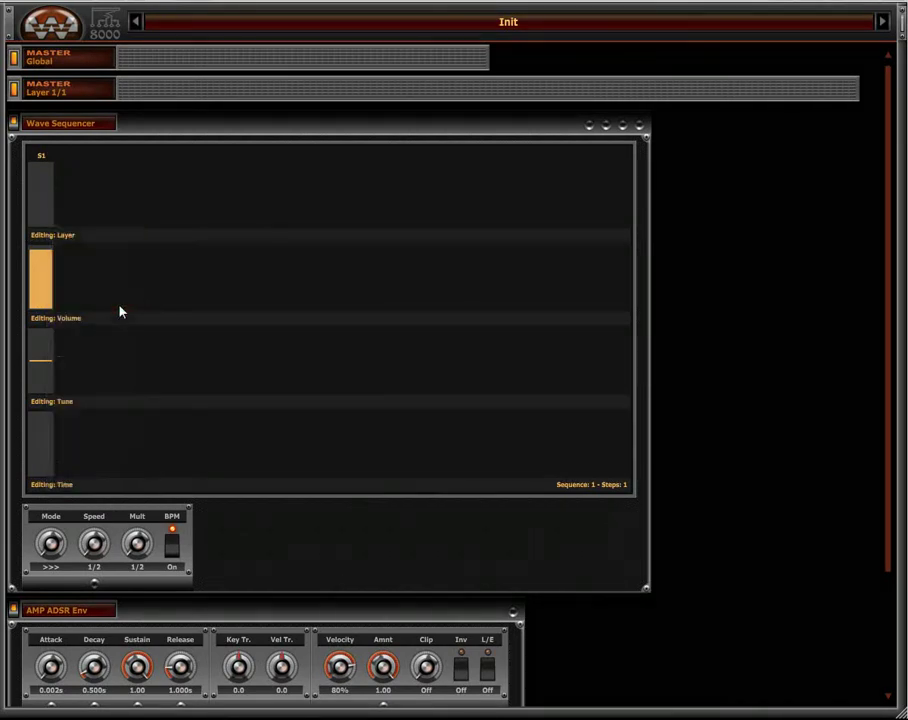
pyautogui.rightClick(48, 285)
pyautogui.click(116, 409)
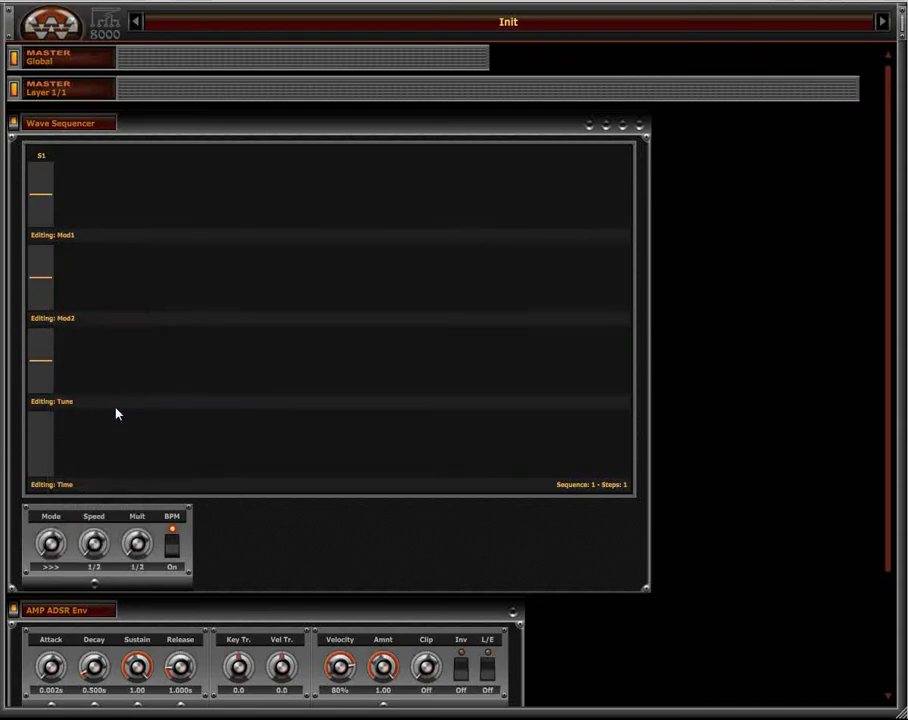
# Assign Tune to the Wave Sequencer's third row and Fine to its fourth row.
pyautogui.rightClick(40, 370)
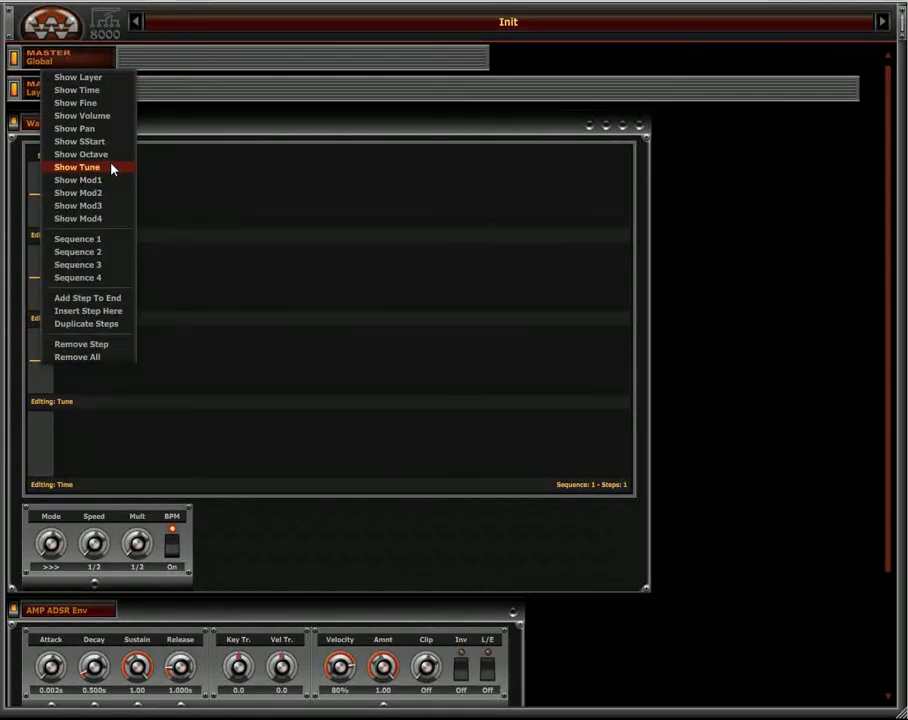
pyautogui.click(112, 168)
pyautogui.rightClick(41, 440)
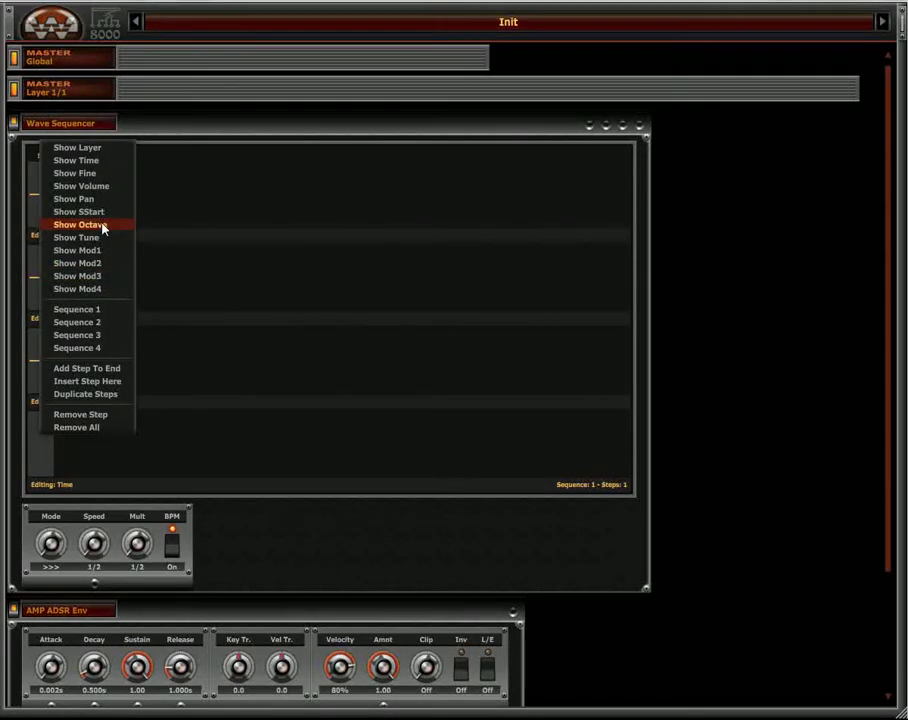
pyautogui.click(112, 174)
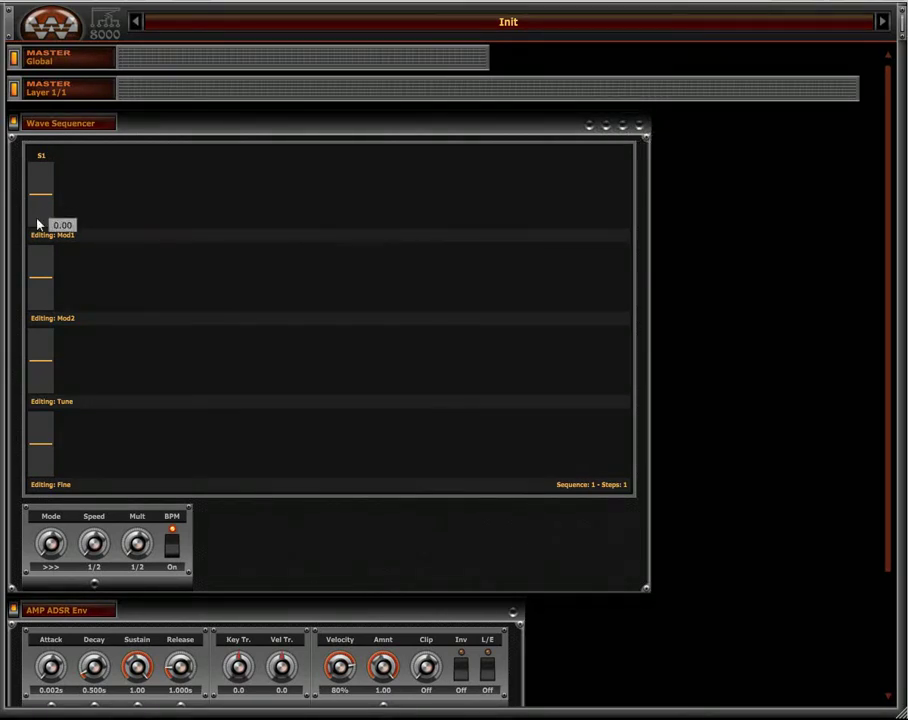
# Add an M24 LP Filter Poly module to the layer.
pyautogui.rightClick(693, 233)
pyautogui.moveTo(655, 253)
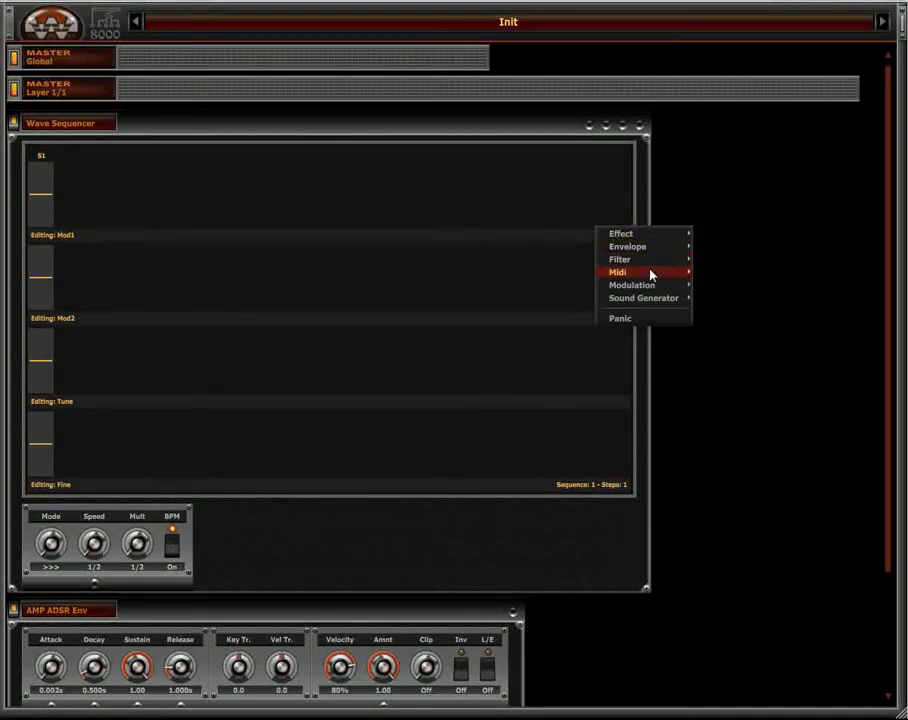
pyautogui.click(741, 262)
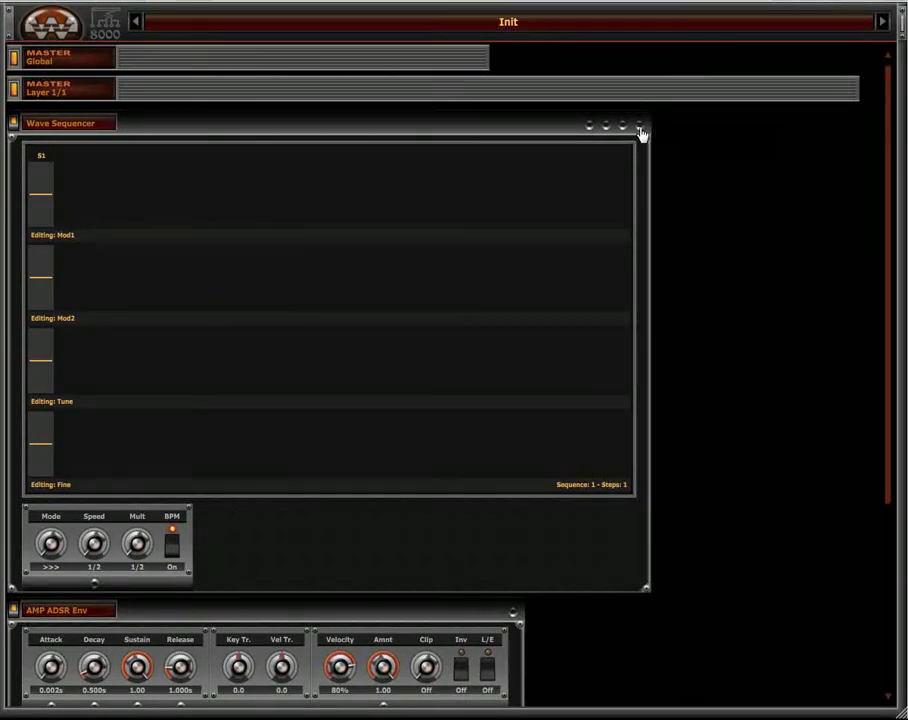
# Connect the Wave Sequencer's rightmost modulation output to the M24 LP filter's Freq input and set Freq to 0.00.
pyautogui.scroll(-5, 400, 400)
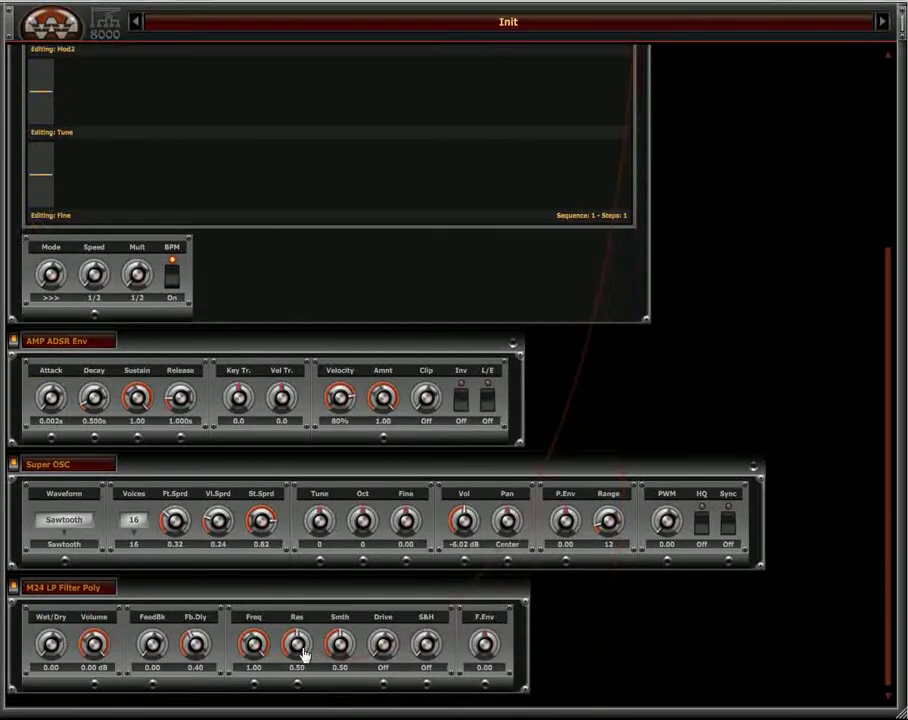
pyautogui.moveTo(303, 654); pyautogui.dragTo(255, 690)
pyautogui.moveTo(258, 640); pyautogui.dragTo(259, 699)
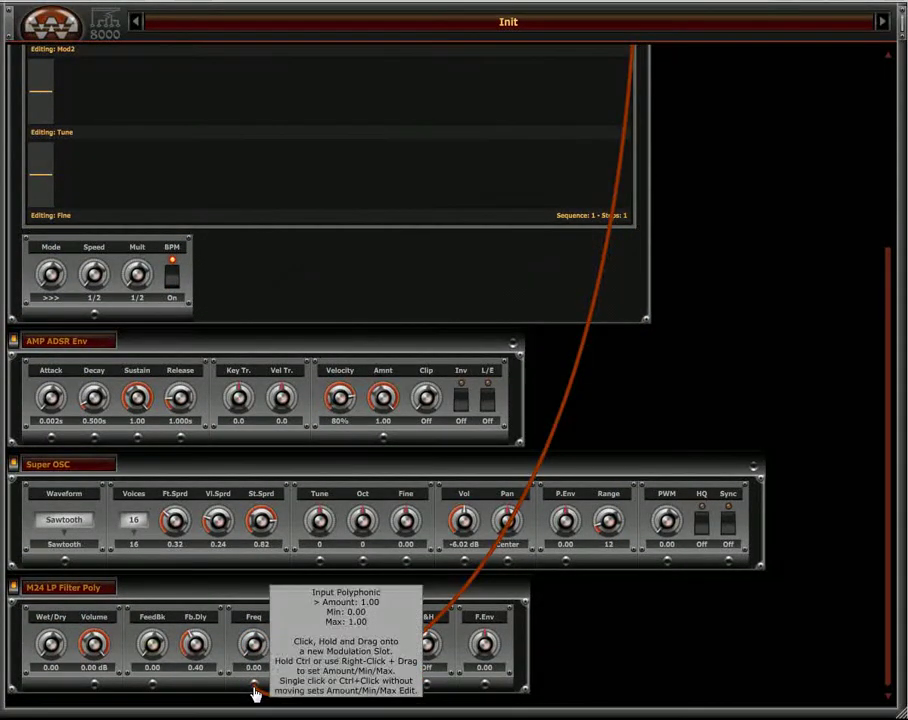
pyautogui.click(255, 692)
pyautogui.moveTo(255, 692); pyautogui.dragTo(257, 684)
# Raise step S1's Mod1 value slightly above zero, duplicate the step, and set S2's Mod1 to about 0.52.
pyautogui.scroll(3, 501, 265)
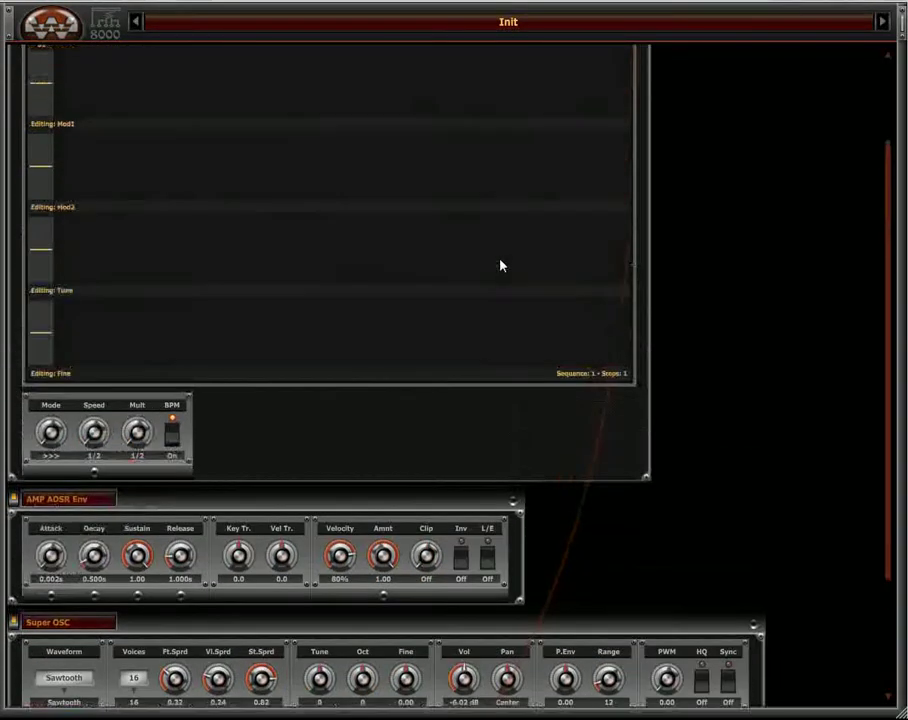
pyautogui.scroll(2, 501, 265)
pyautogui.moveTo(50, 190)
pyautogui.moveTo(52, 199); pyautogui.dragTo(55, 193)
pyautogui.rightClick(98, 205)
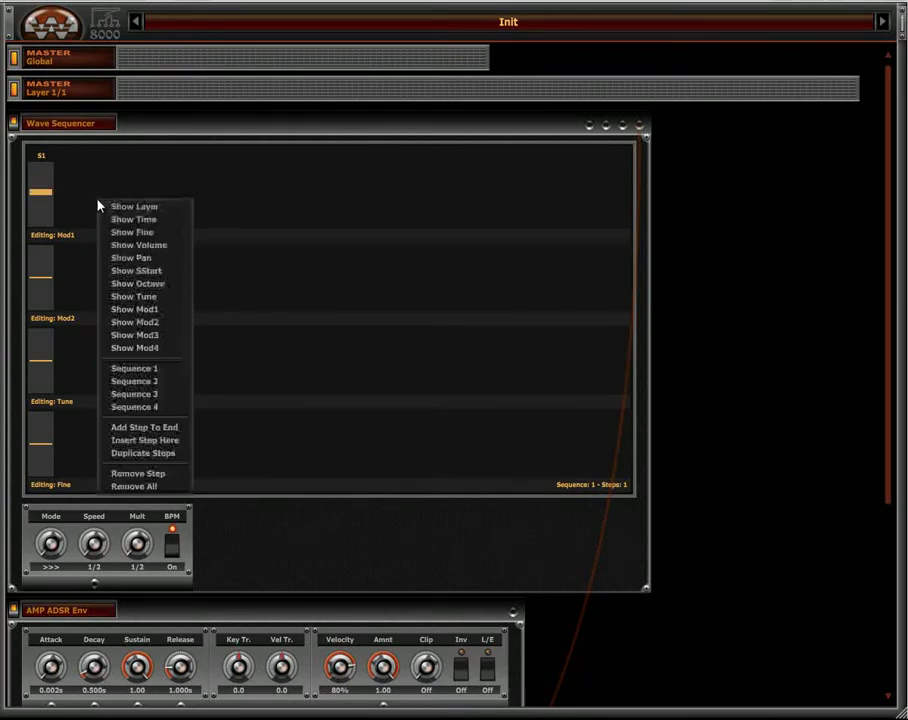
pyautogui.click(168, 462)
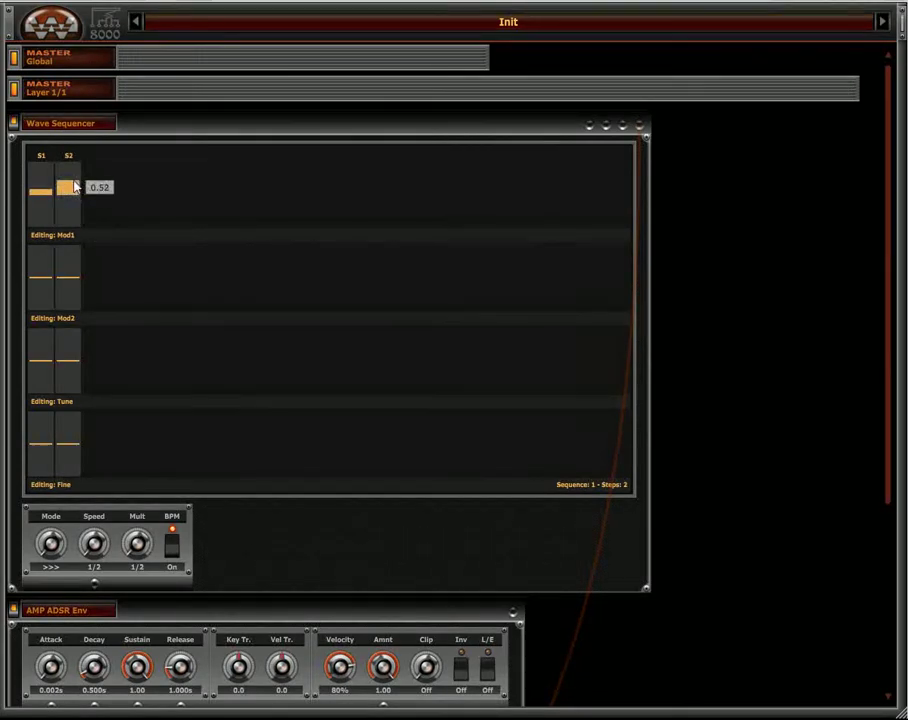
# Duplicate the sequence to four steps and lower step S4's Mod1 value to just above zero.
pyautogui.rightClick(93, 205)
pyautogui.click(174, 454)
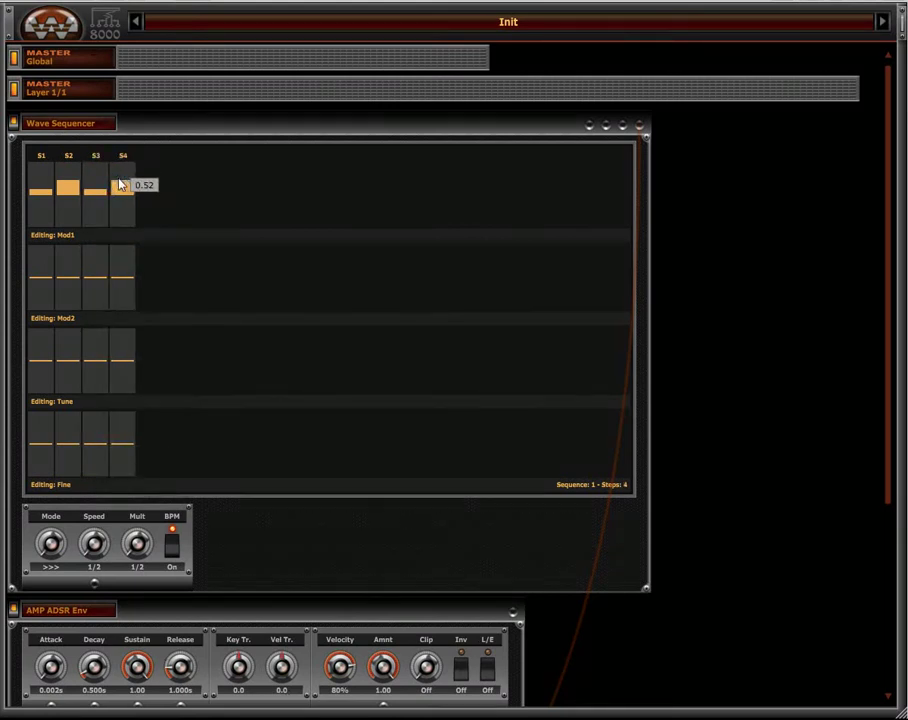
pyautogui.moveTo(123, 192); pyautogui.dragTo(170, 223)
pyautogui.scroll(-5, 480, 540)
pyautogui.scroll(5, 207, 239)
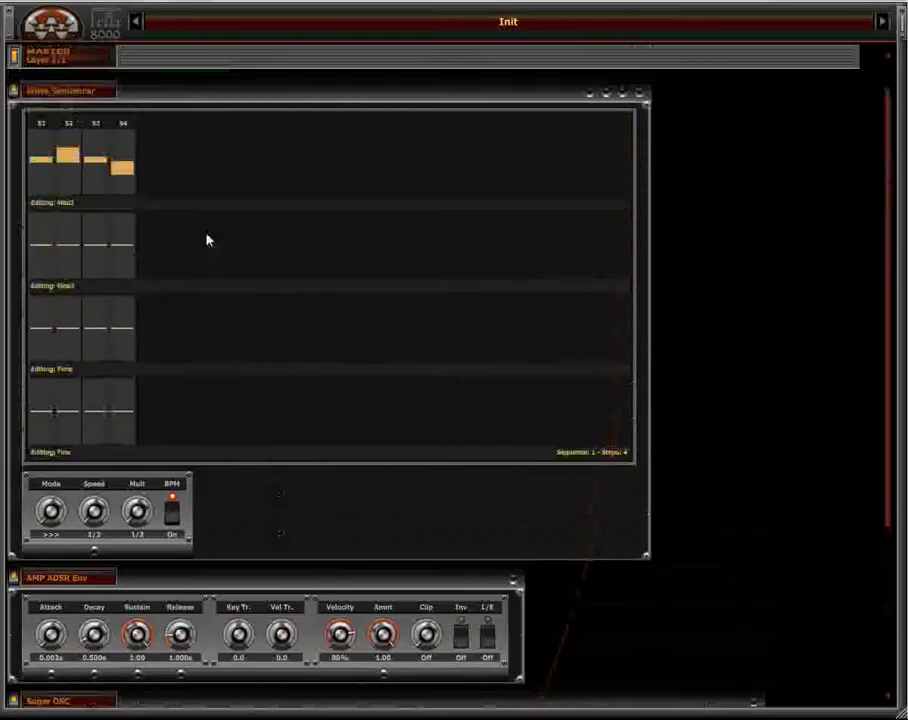
pyautogui.moveTo(103, 193); pyautogui.dragTo(142, 193)
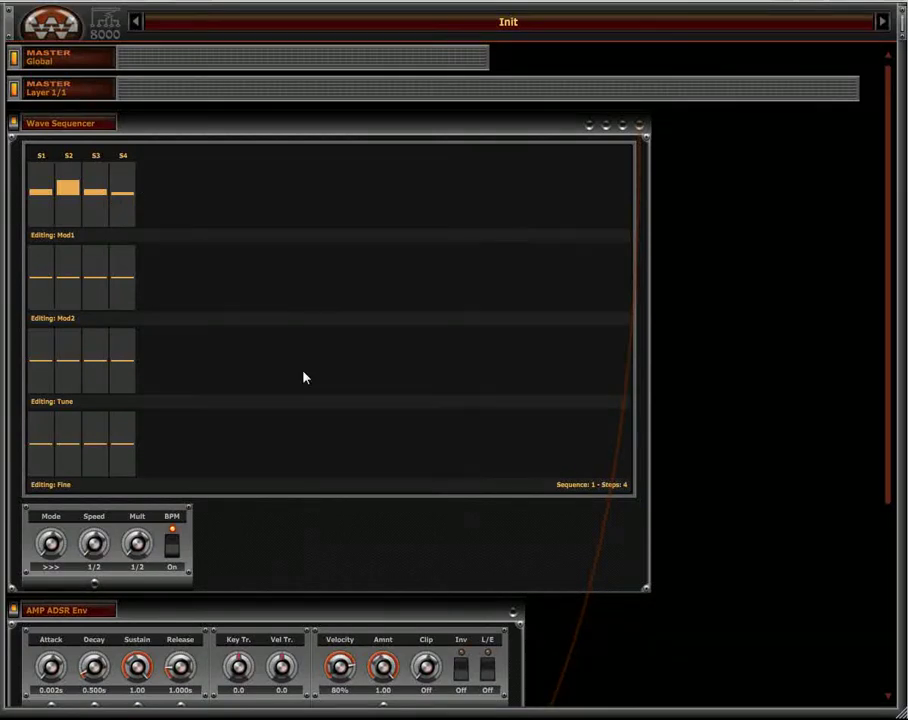
# Set the M24 LP filter's Smth value to 0.03.
pyautogui.scroll(-1, 304, 375)
pyautogui.scroll(-5, 306, 381)
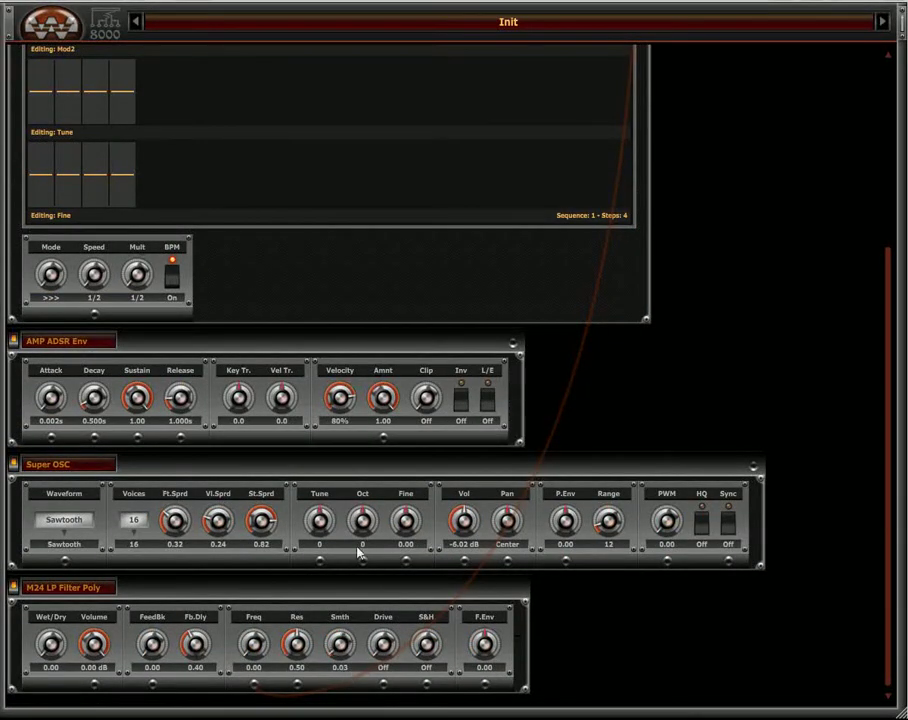
# Set step S2's Tune value to 12 in the Wave Sequencer.
pyautogui.scroll(4, 345, 243)
pyautogui.scroll(2, 345, 243)
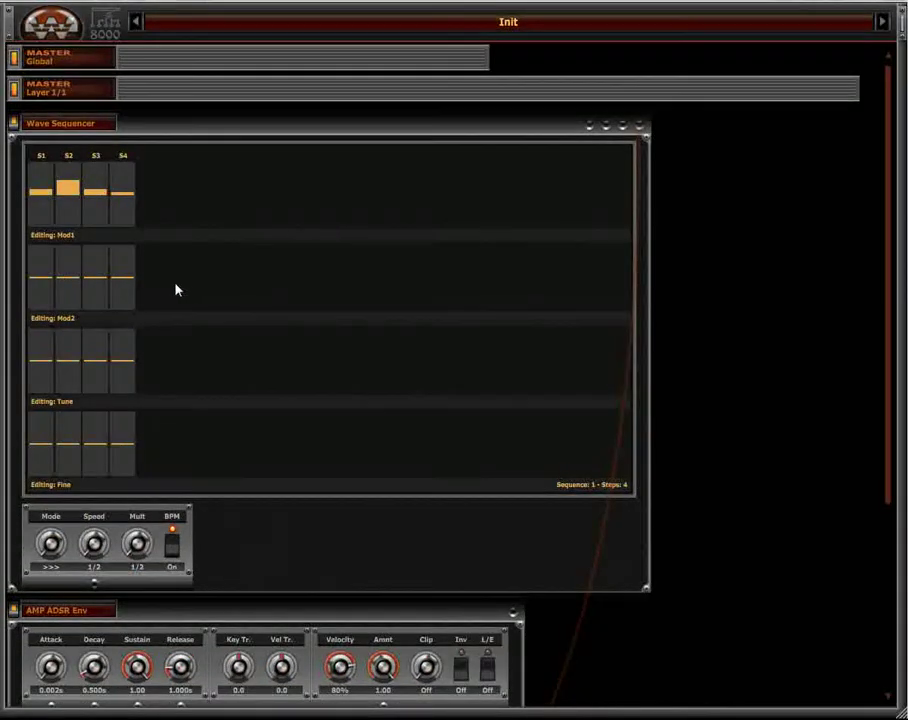
pyautogui.moveTo(73, 365); pyautogui.dragTo(77, 352)
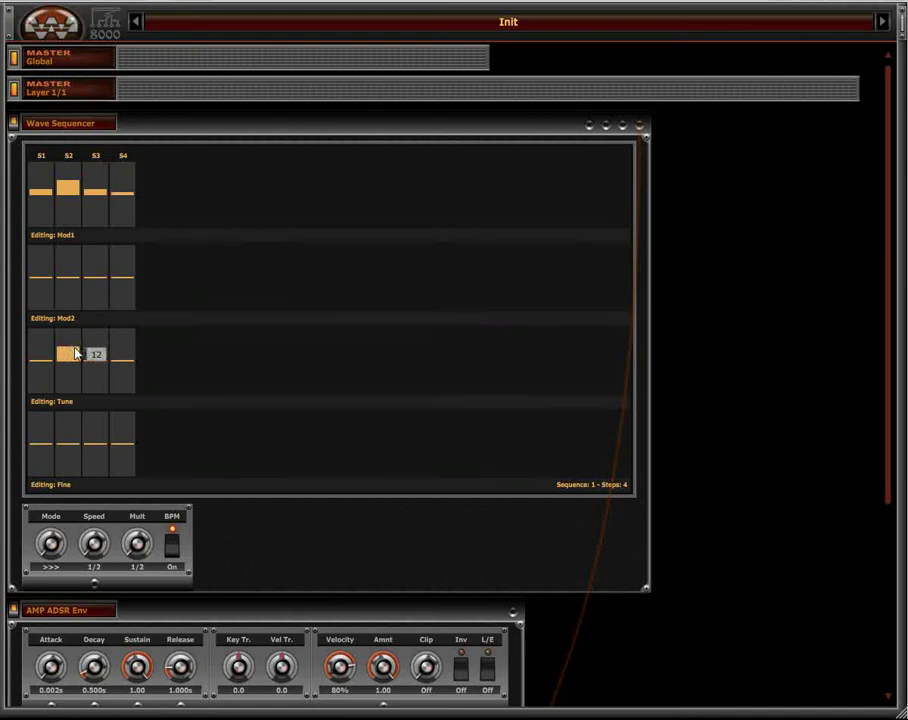
# Raise step S4's Fine value slightly above zero in the Wave Sequencer.
pyautogui.moveTo(128, 437); pyautogui.dragTo(132, 430)
pyautogui.rightClick(130, 431)
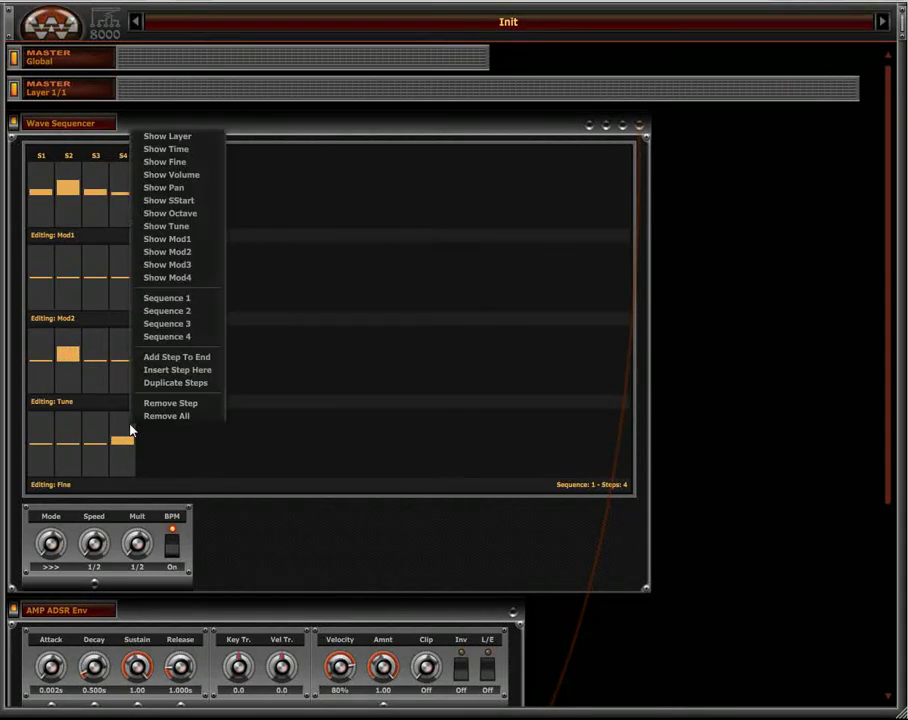
pyautogui.click(280, 130)
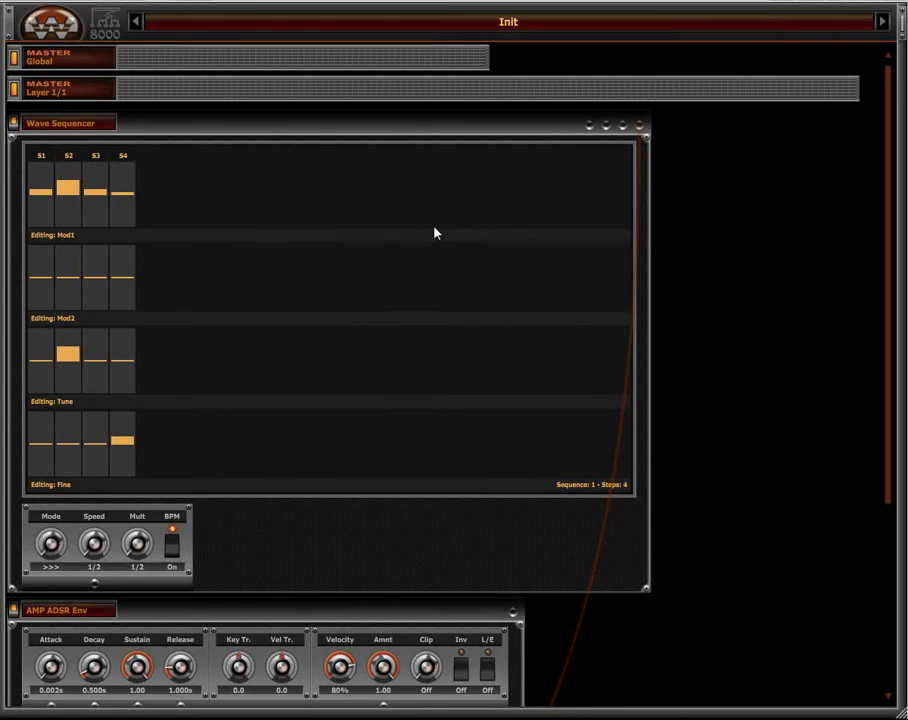
# Set the AMP ADSR envelope's Sustain to 0.00 and its Decay to 0.620 s.
pyautogui.scroll(-3, 434, 233)
pyautogui.scroll(3, 432, 248)
pyautogui.scroll(-4, 387, 351)
pyautogui.scroll(-2, 391, 357)
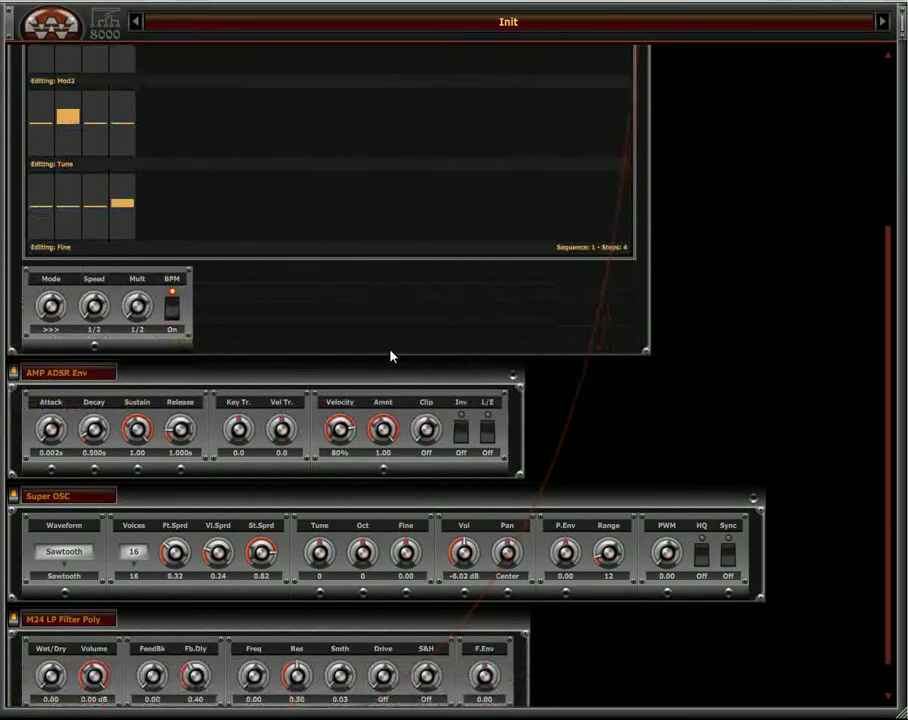
pyautogui.scroll(5, 284, 351)
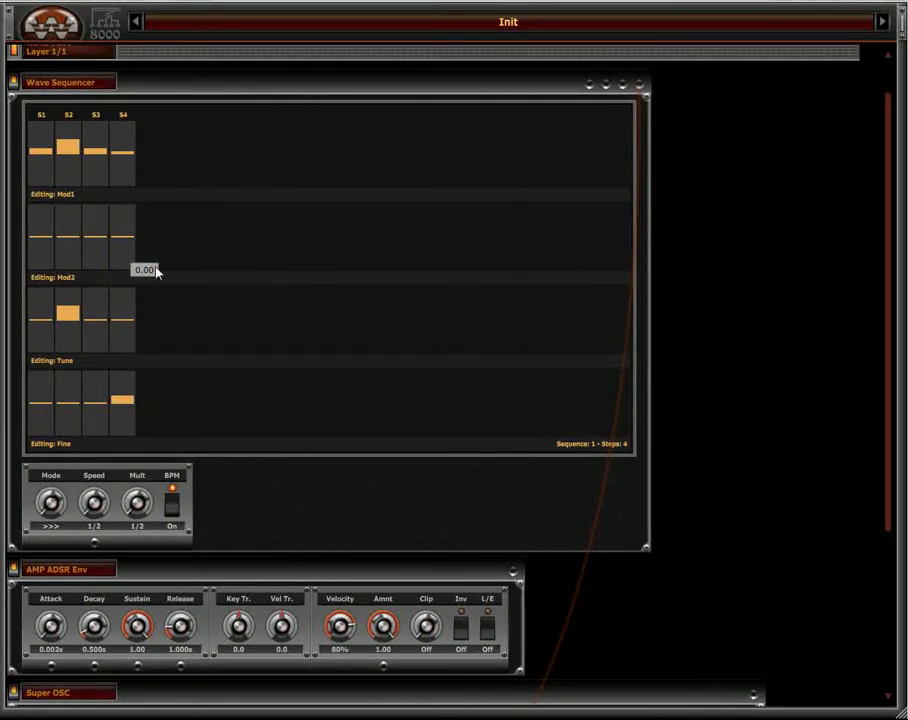
pyautogui.scroll(-3, 396, 344)
pyautogui.scroll(-3, 396, 344)
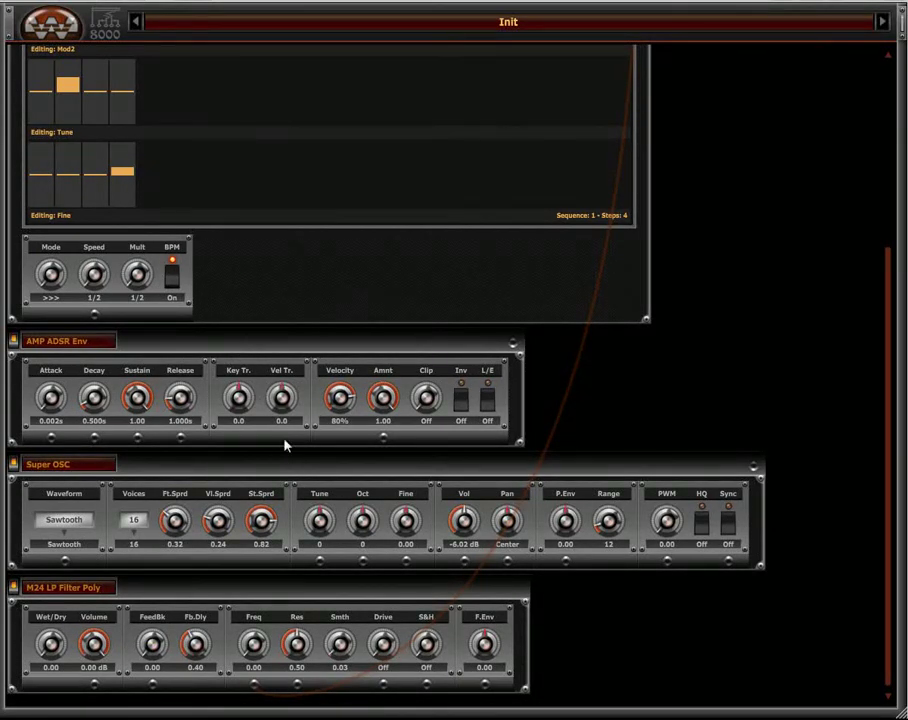
pyautogui.scroll(3, 171, 108)
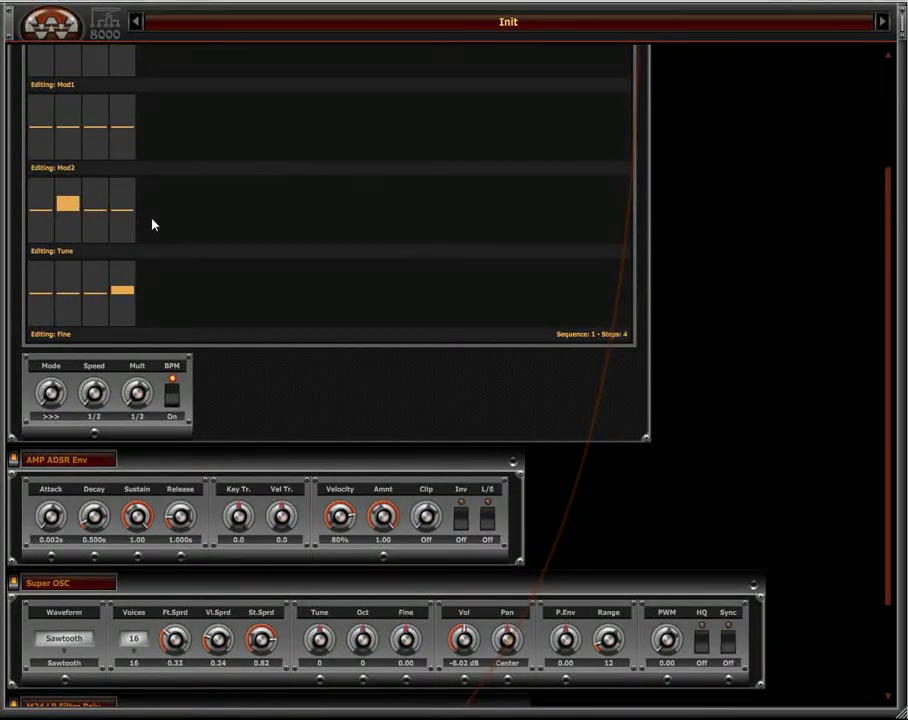
pyautogui.scroll(-3, 379, 375)
pyautogui.moveTo(139, 422); pyautogui.dragTo(139, 440)
pyautogui.moveTo(94, 412); pyautogui.dragTo(100, 405)
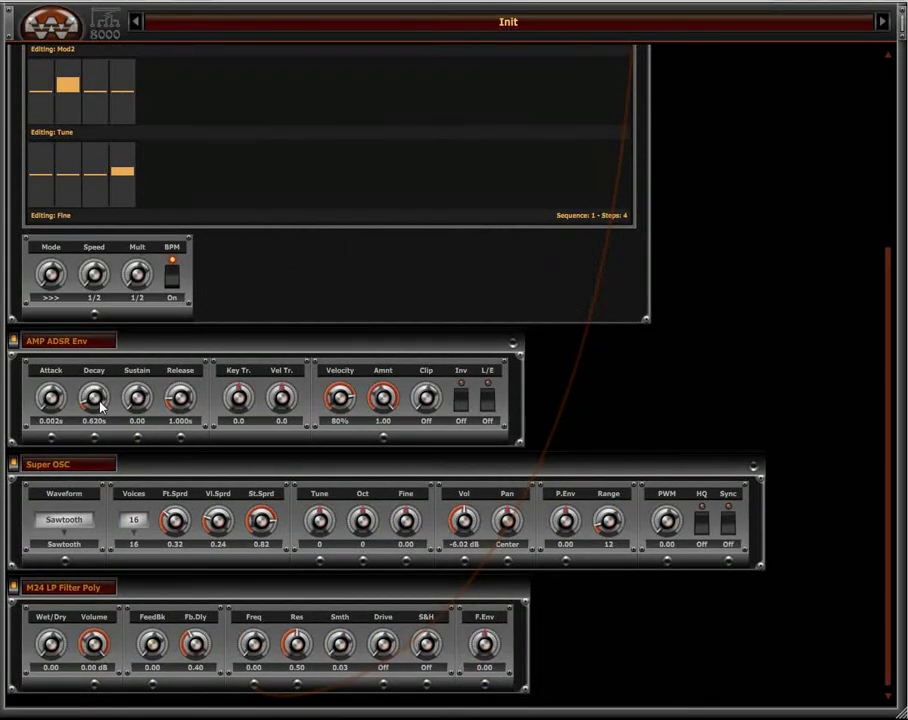
# Duplicate the sequence to eight steps and raise the Mod1 values of S6 to S8, with S7 the highest.
pyautogui.scroll(5, 438, 260)
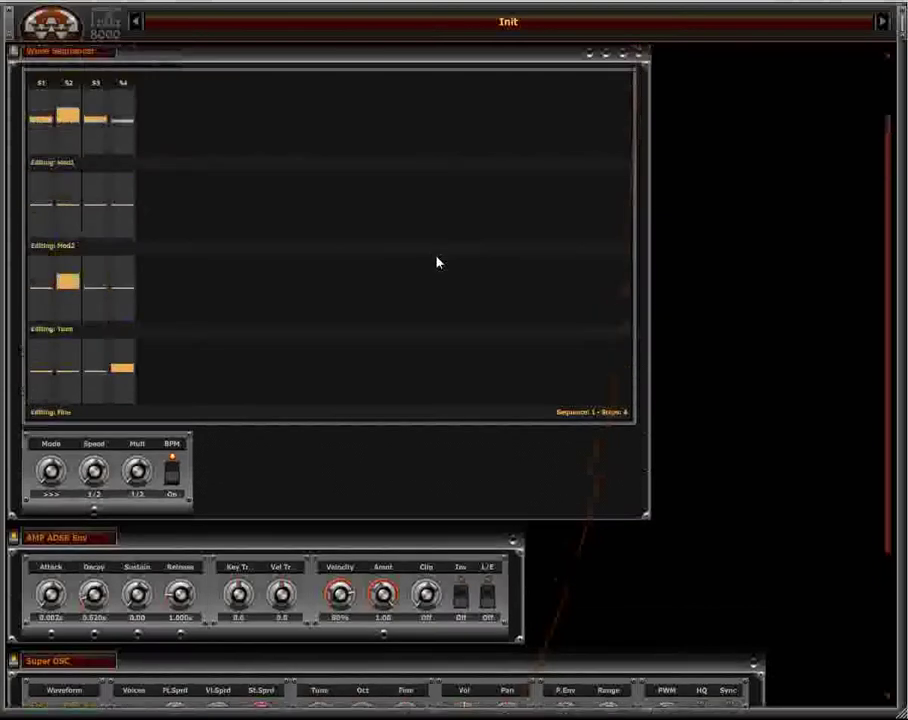
pyautogui.rightClick(161, 212)
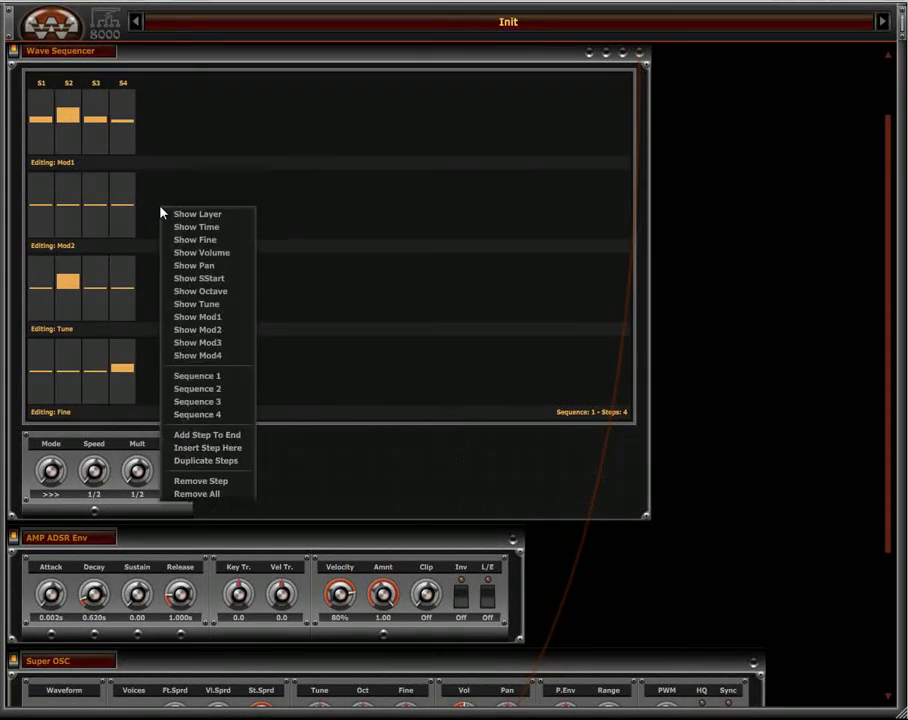
pyautogui.click(230, 460)
pyautogui.moveTo(178, 184)
pyautogui.mouseDown()
pyautogui.moveTo(210, 185)
pyautogui.moveTo(233, 152)
pyautogui.moveTo(241, 182)
pyautogui.moveTo(246, 166)
pyautogui.mouseUp()
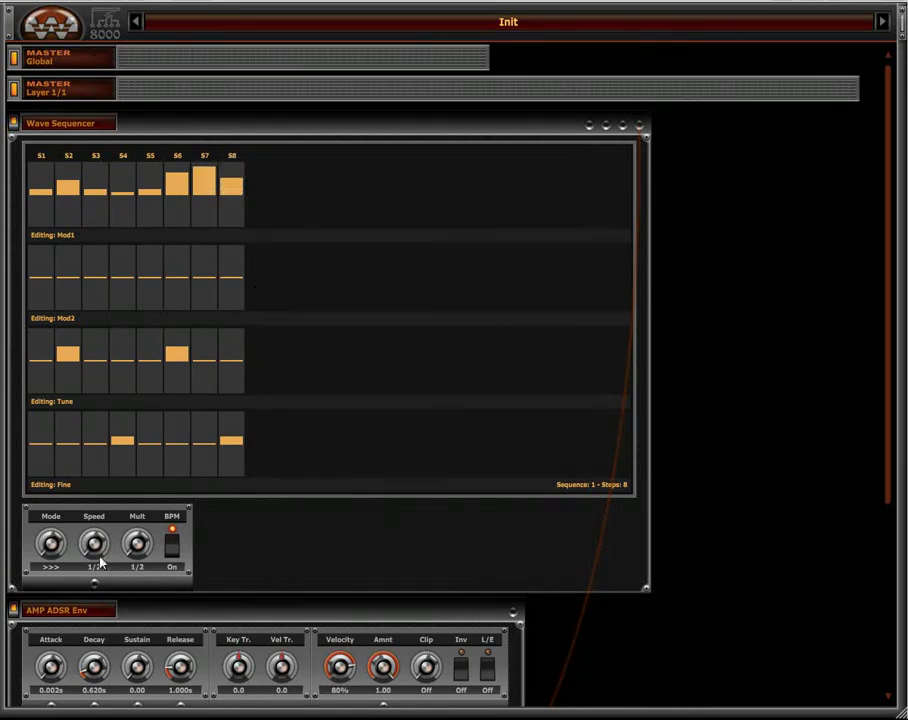
# Set the Wave Sequencer's Speed and Mult to 1/4.
pyautogui.moveTo(146, 545); pyautogui.dragTo(150, 537)
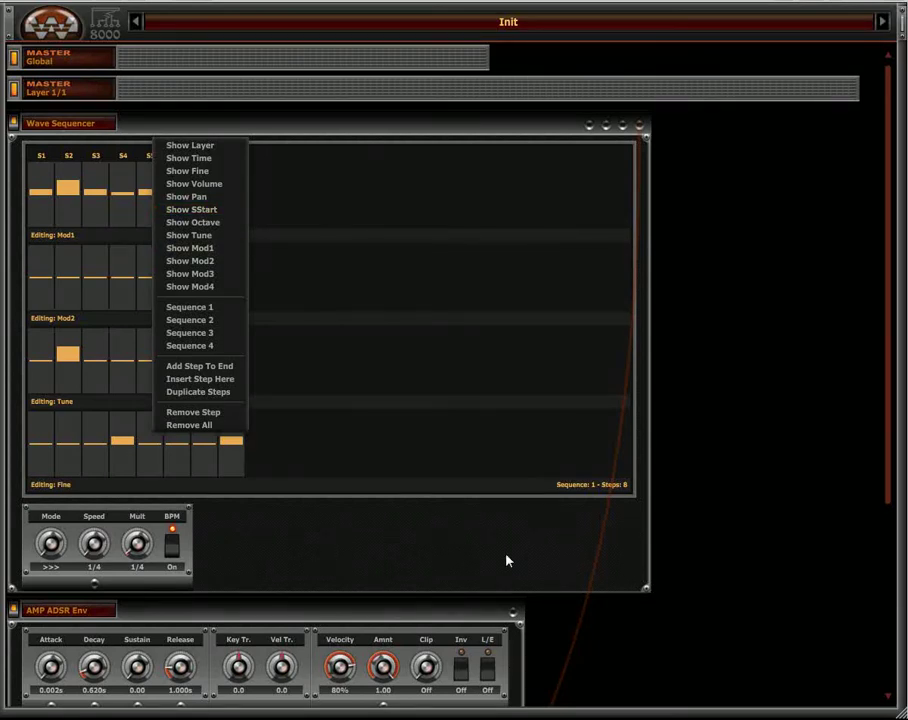
# Switch the sequencer's Fine lane to show Mod3 and restore it to Fine.
pyautogui.click(222, 274)
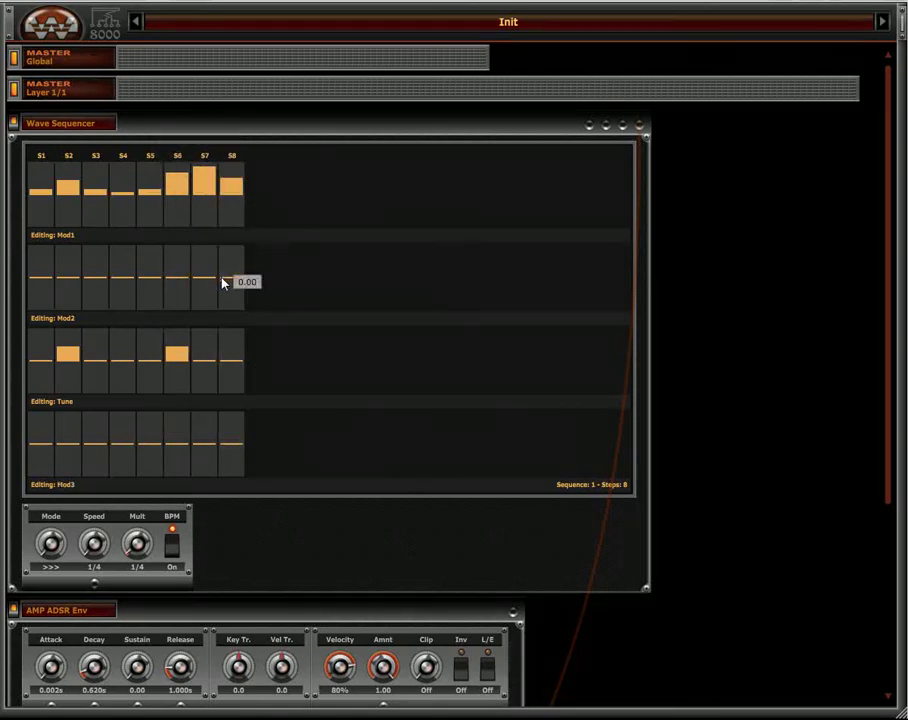
pyautogui.rightClick(220, 466)
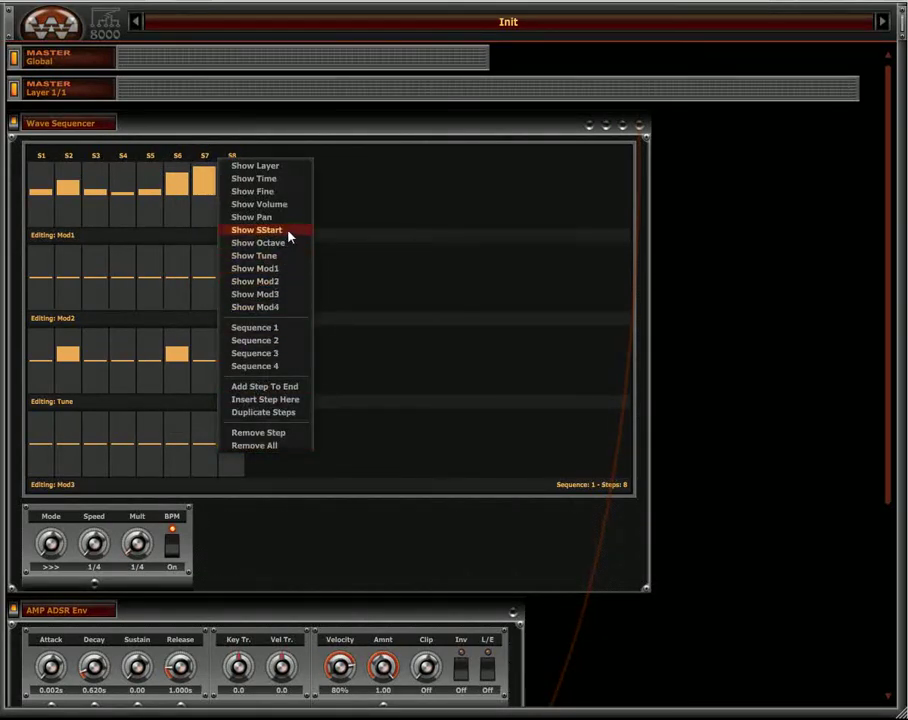
pyautogui.click(292, 192)
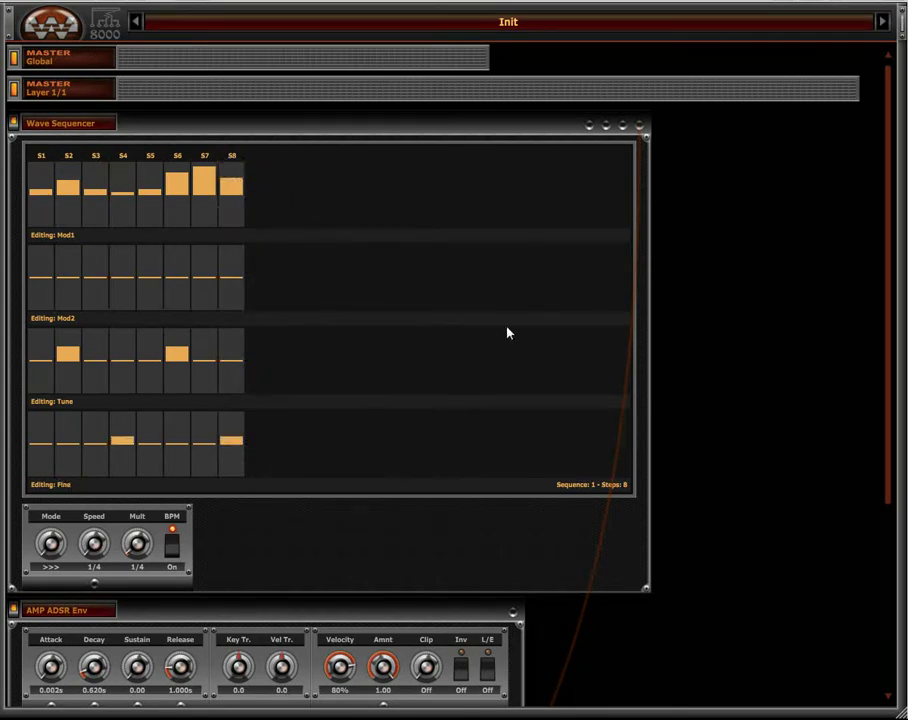
# Examine the patch's modules and the Wave Sequencer's available lanes and sequences.
pyautogui.scroll(-5, 478, 304)
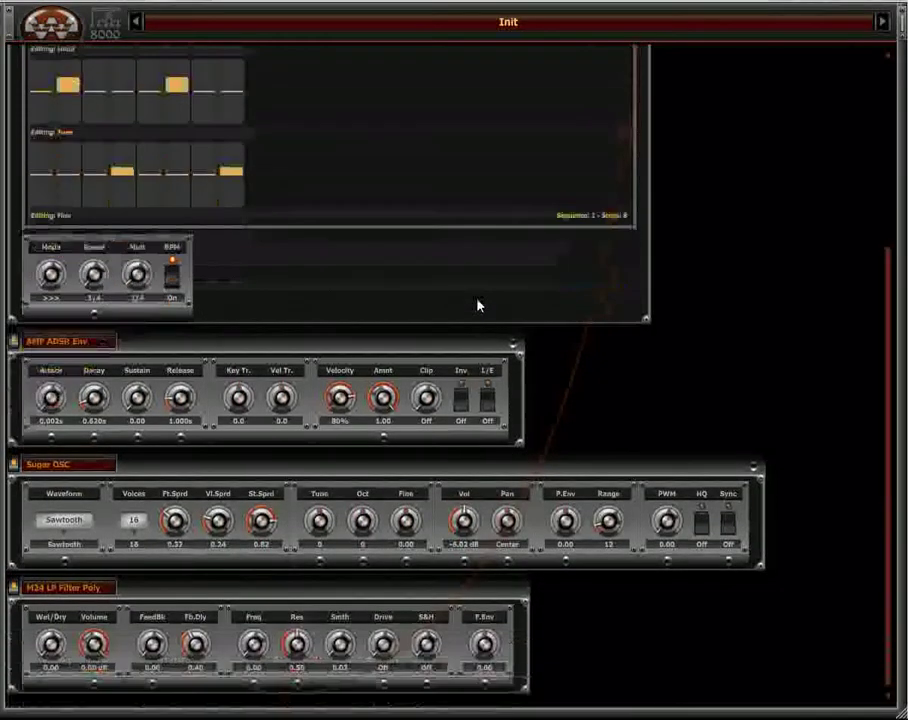
pyautogui.scroll(3, 478, 306)
pyautogui.scroll(1, 478, 306)
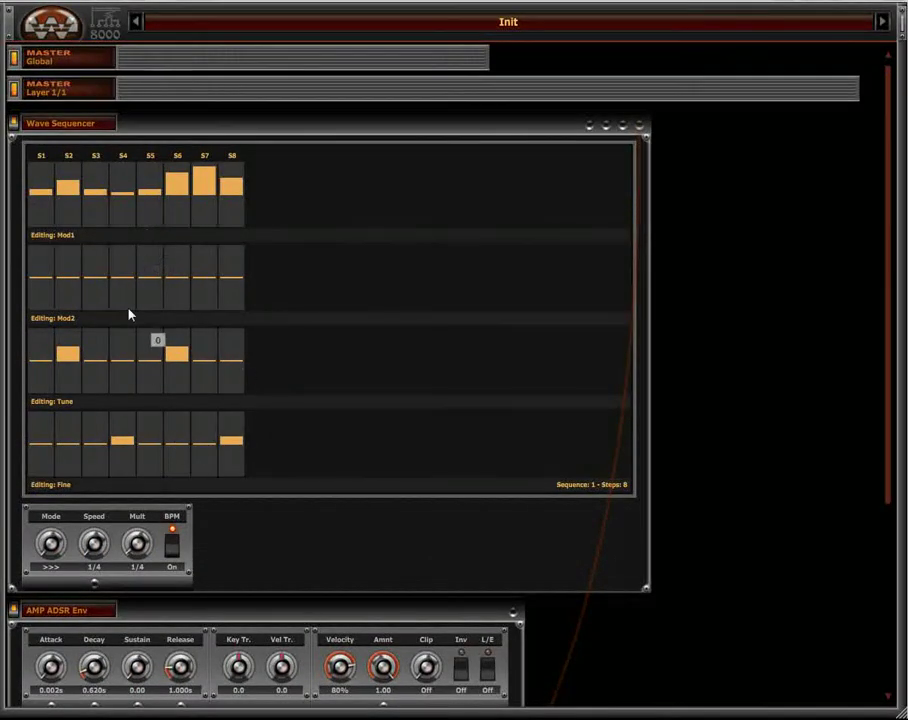
pyautogui.scroll(-1, 380, 440)
pyautogui.scroll(1, 381, 438)
pyautogui.rightClick(212, 462)
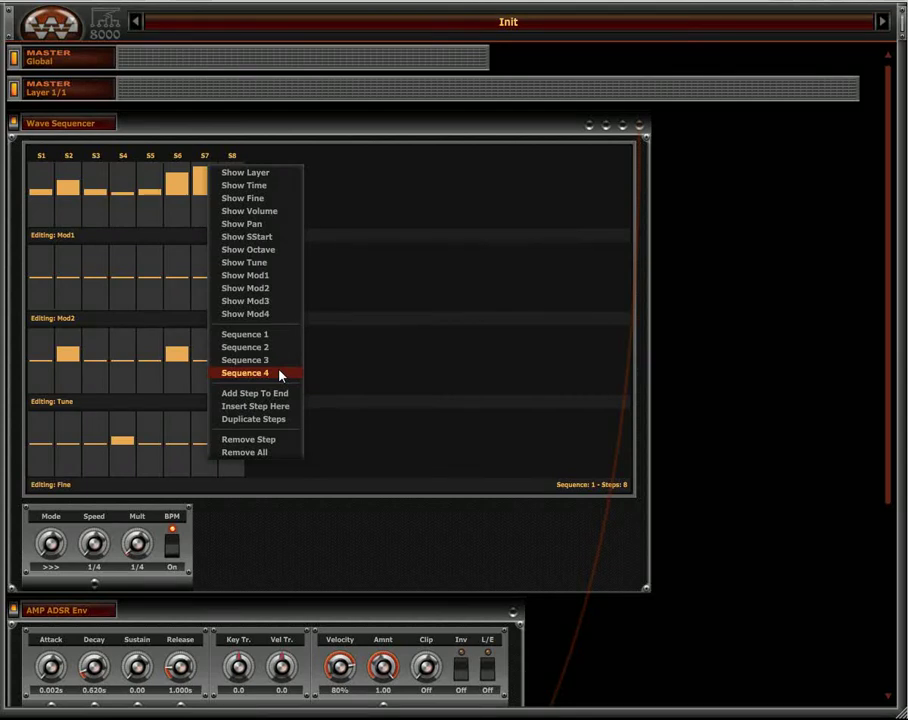
pyautogui.click(288, 128)
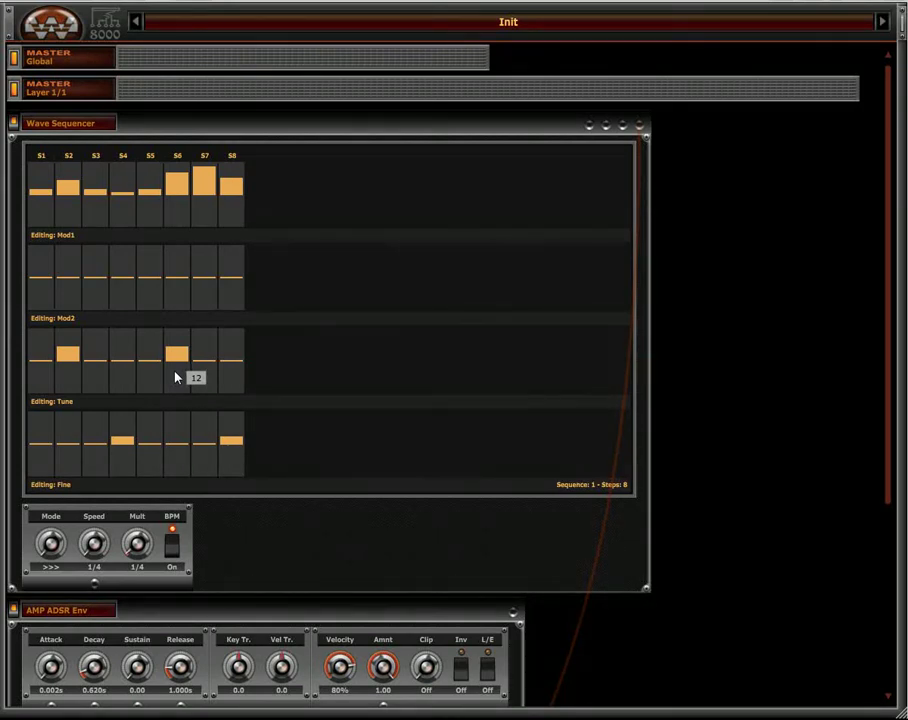
# Switch the Wave Sequencer to Sequence 2 and add one step to it.
pyautogui.rightClick(186, 314)
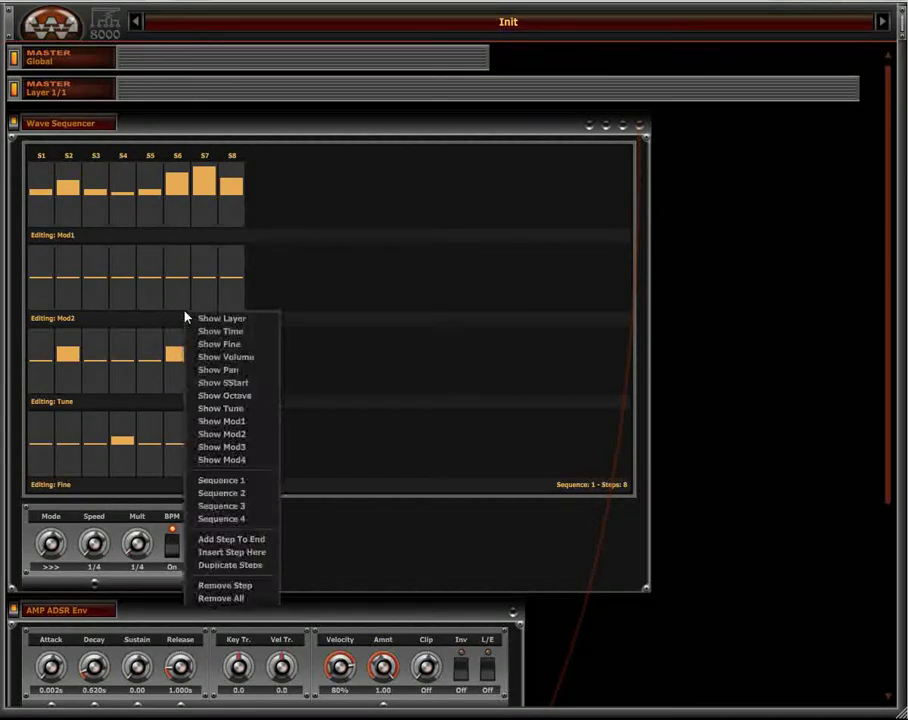
pyautogui.click(232, 493)
pyautogui.rightClick(93, 172)
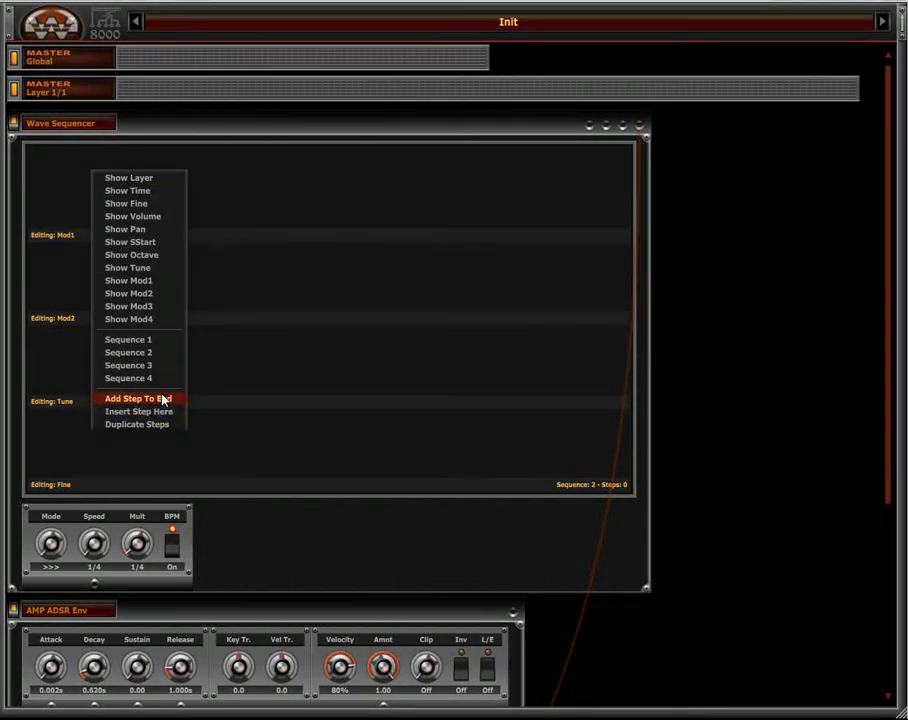
pyautogui.click(165, 400)
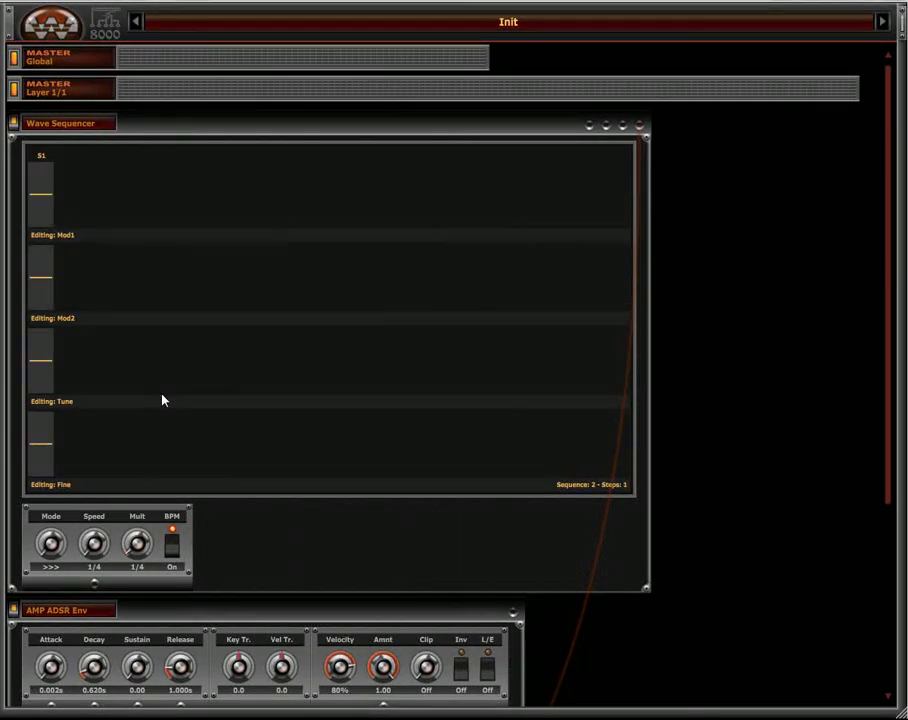
# Switch the Wave Sequencer to Sequence 3 and add one step to it.
pyautogui.rightClick(44, 209)
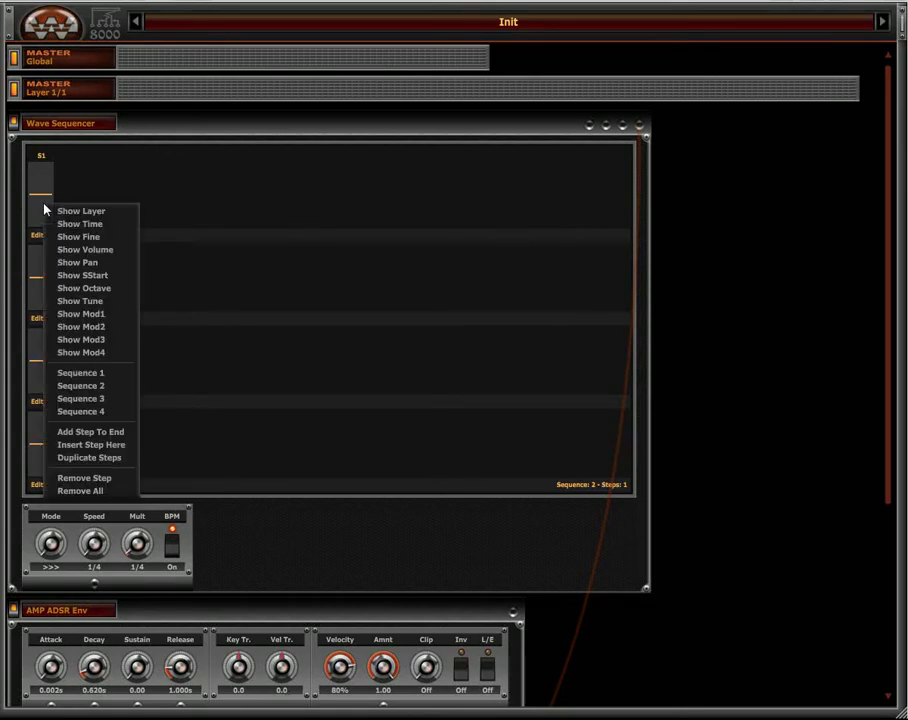
pyautogui.click(124, 400)
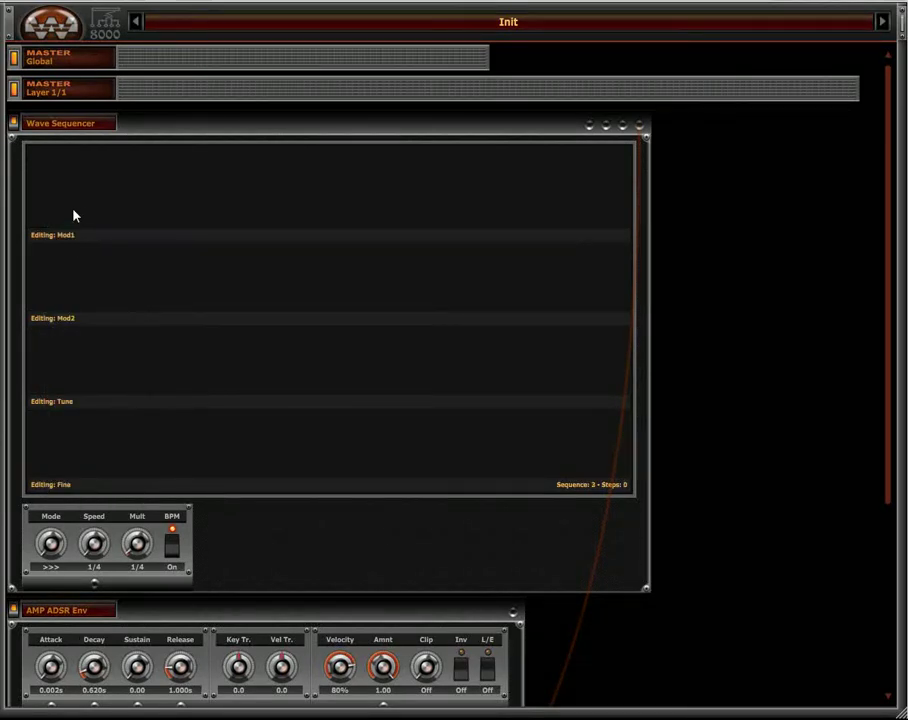
pyautogui.rightClick(73, 195)
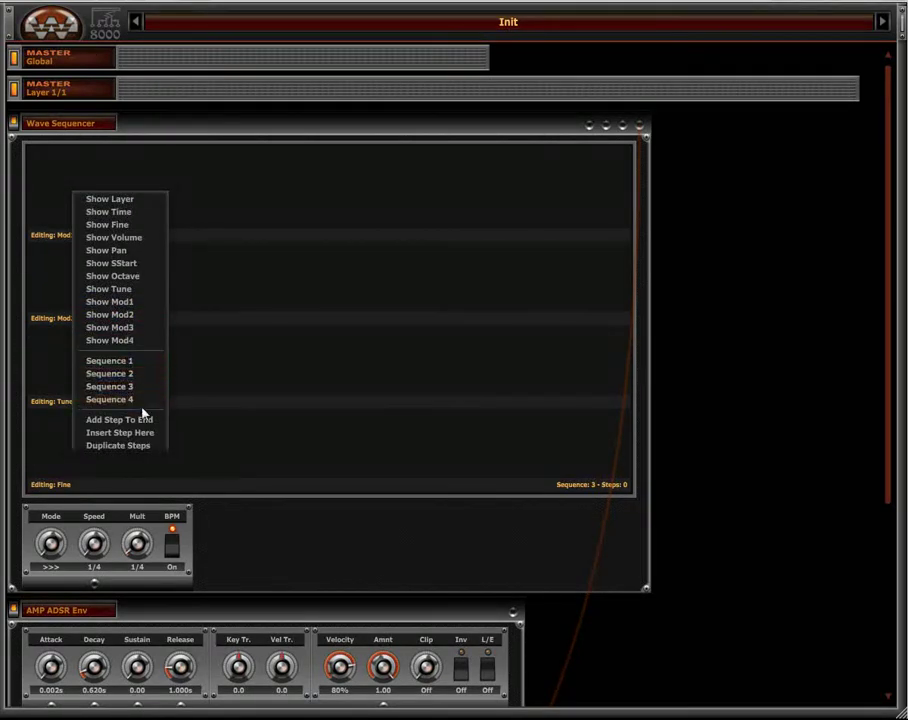
pyautogui.click(144, 420)
# Show Mod3 in the sequencer lane that displays Mod1 and switch back to Sequence 1.
pyautogui.rightClick(38, 209)
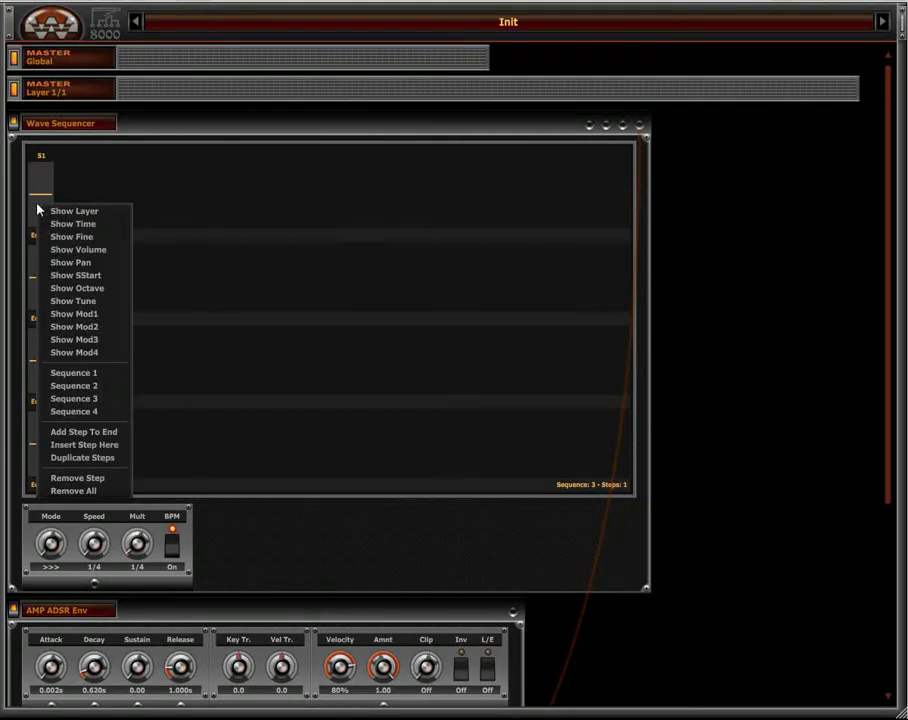
pyautogui.click(109, 341)
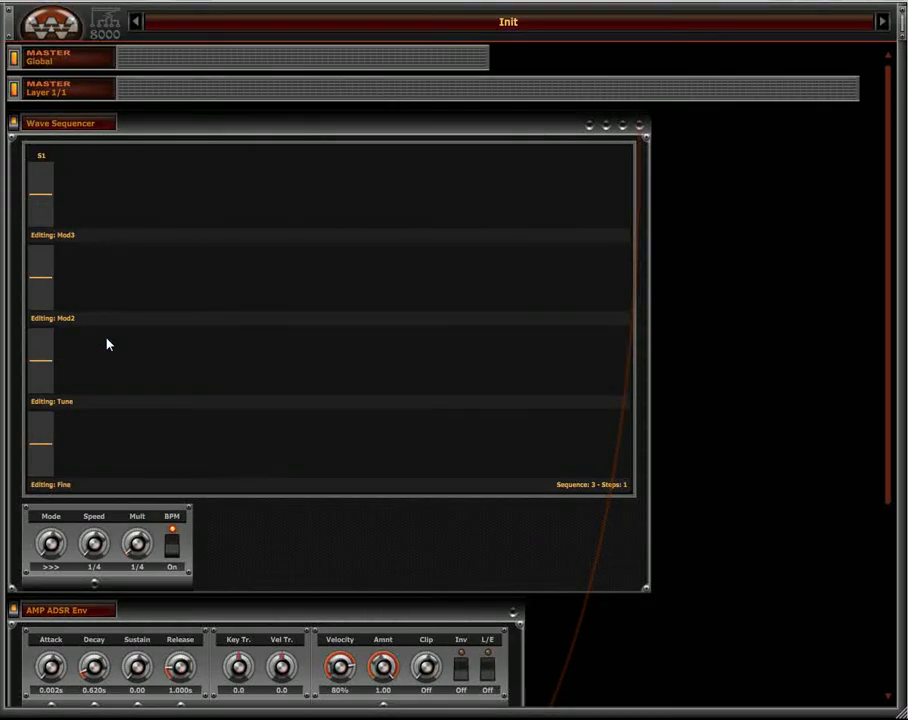
pyautogui.rightClick(39, 207)
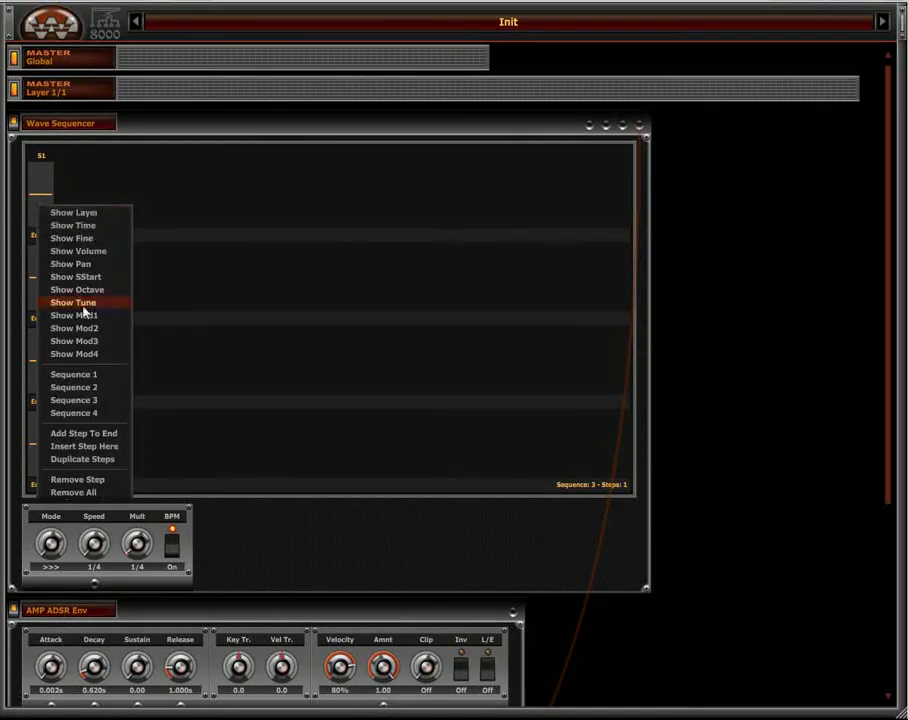
pyautogui.click(105, 375)
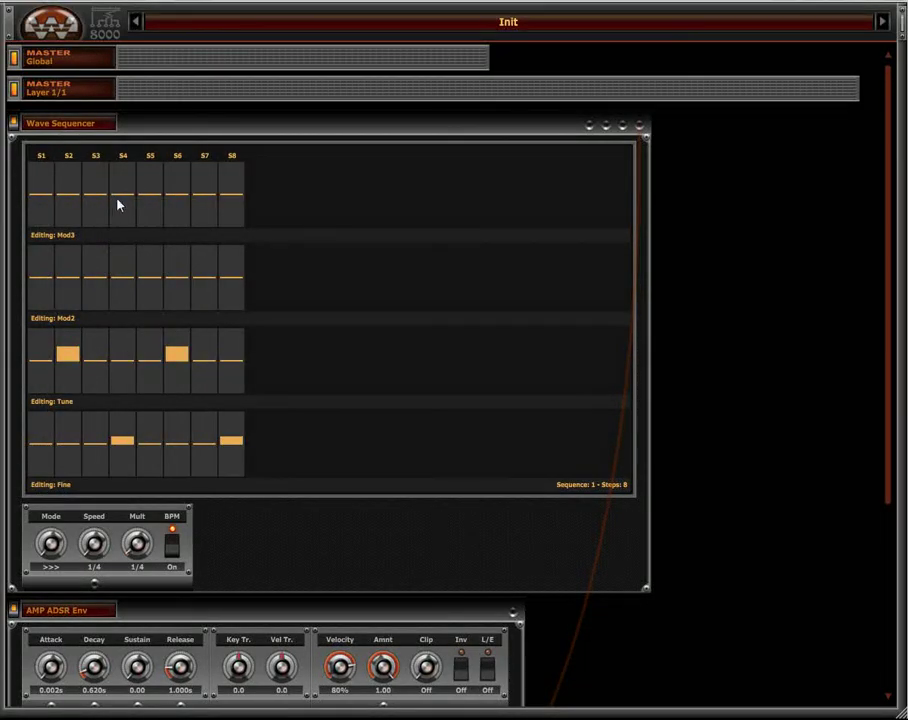
# Switch to Sequence 2 and remove all of its steps.
pyautogui.rightClick(118, 205)
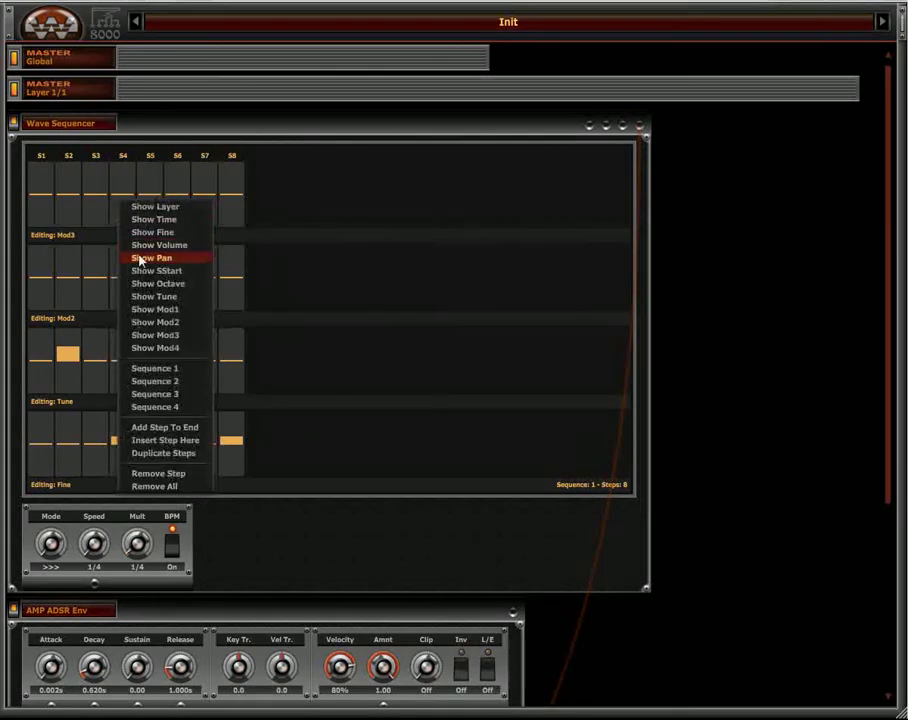
pyautogui.click(187, 381)
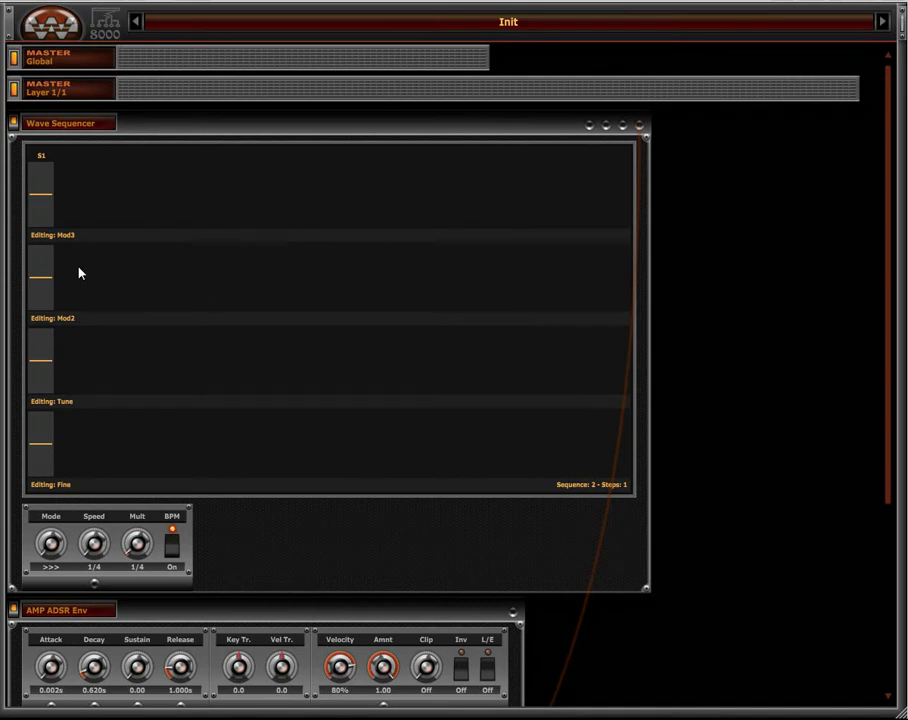
pyautogui.moveTo(52, 293)
pyautogui.rightClick(186, 267)
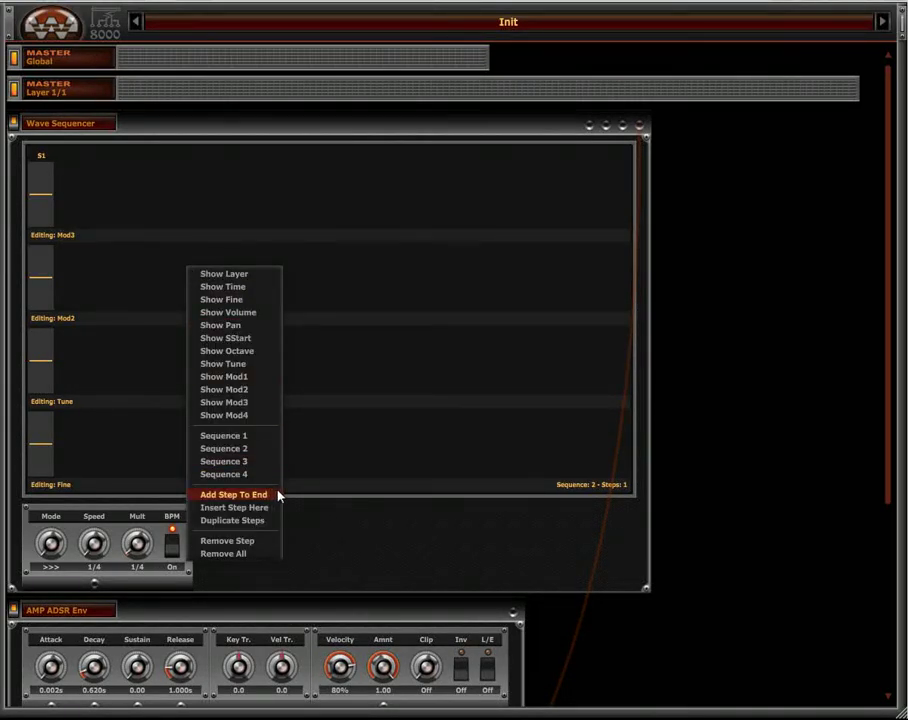
pyautogui.click(262, 555)
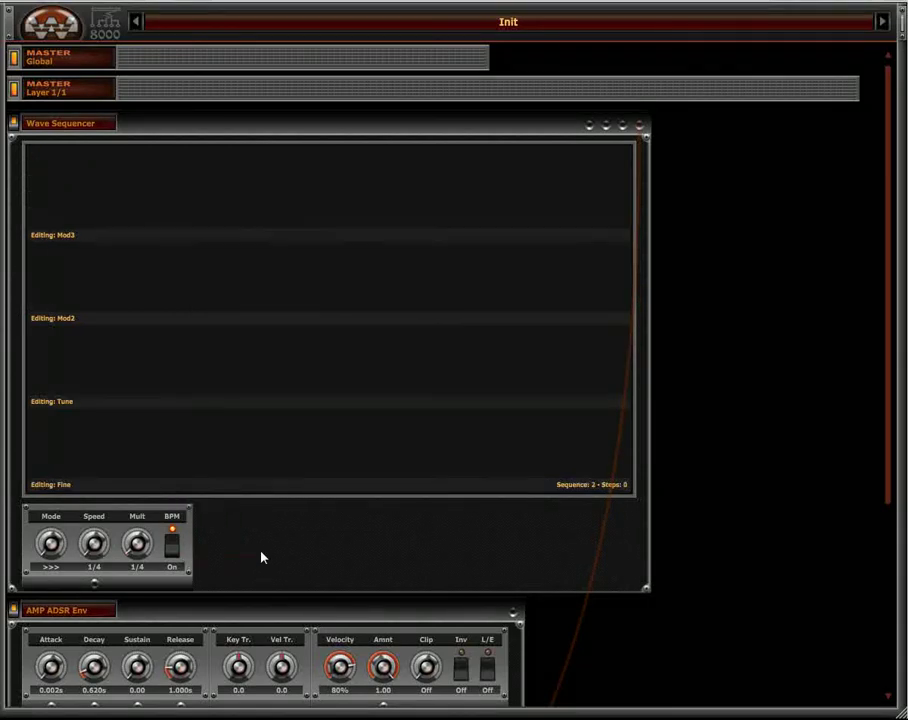
# Return the Wave Sequencer to the eight-step Sequence 1.
pyautogui.rightClick(57, 196)
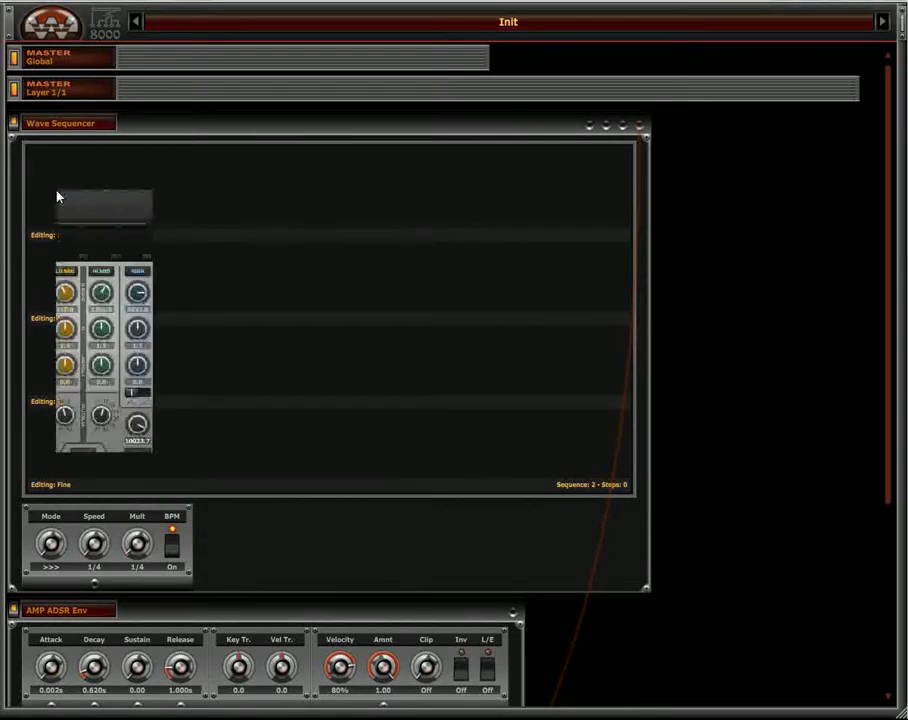
pyautogui.click(127, 361)
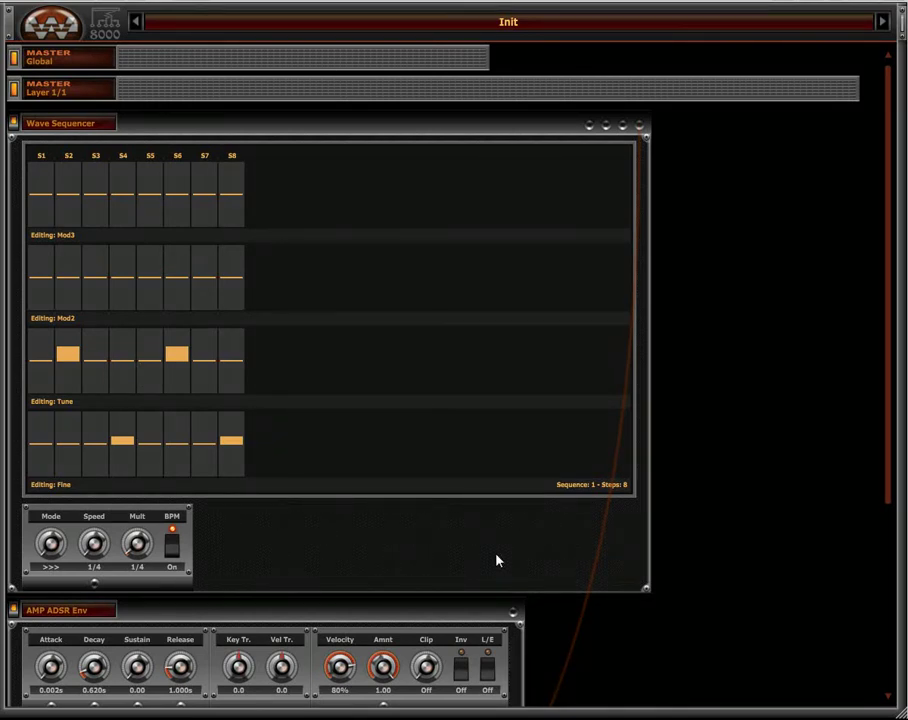
pyautogui.scroll(-5, 497, 561)
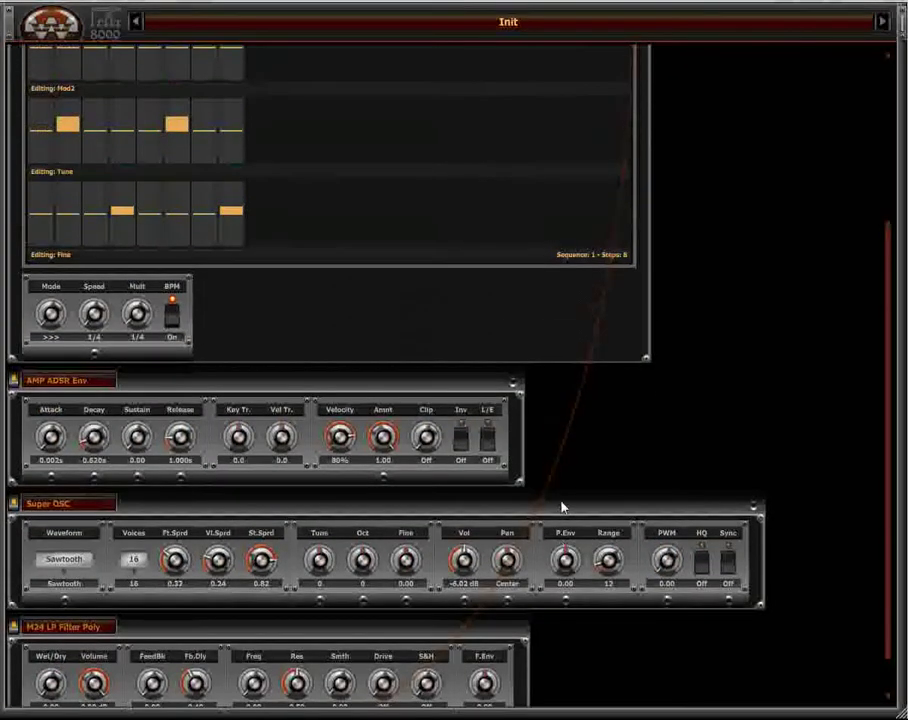
# Reload the Init preset from the Presets folder, discarding the current patch changes, and close the file browser.
pyautogui.scroll(5, 561, 507)
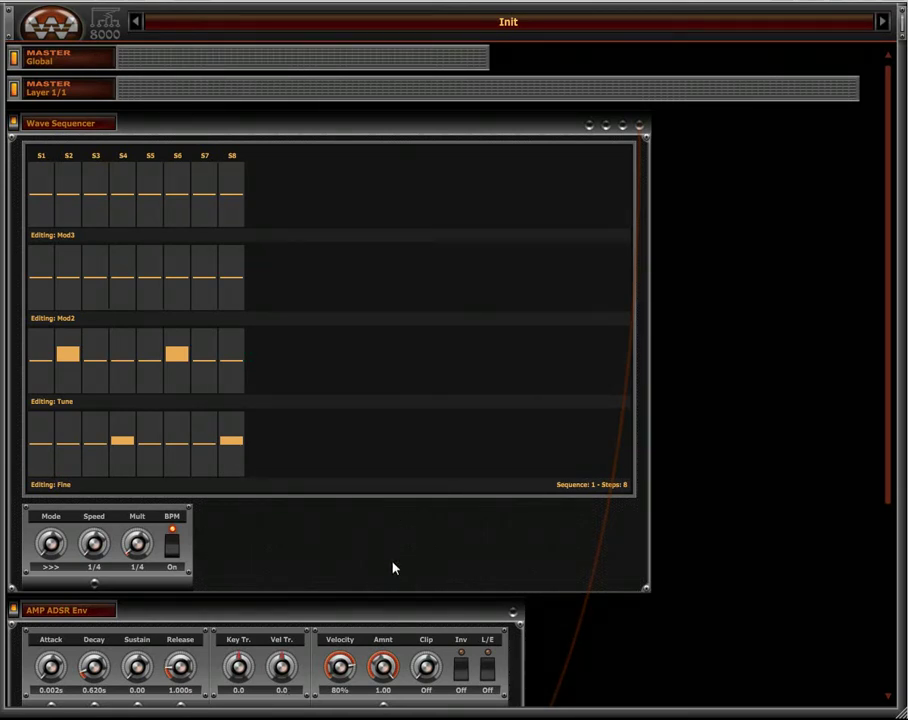
pyautogui.click(882, 21)
pyautogui.click(808, 158)
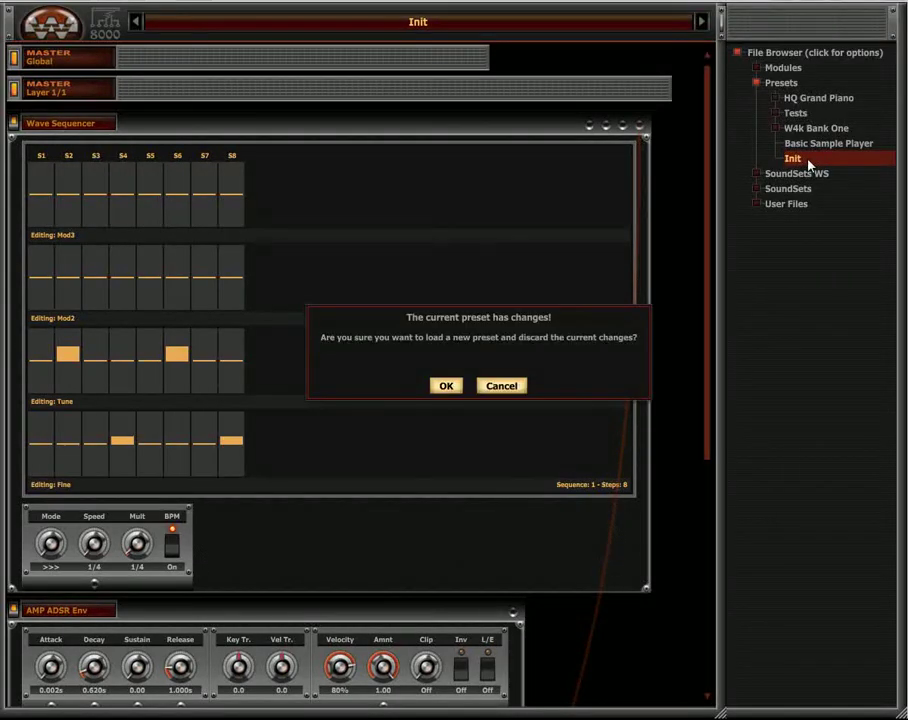
pyautogui.click(436, 386)
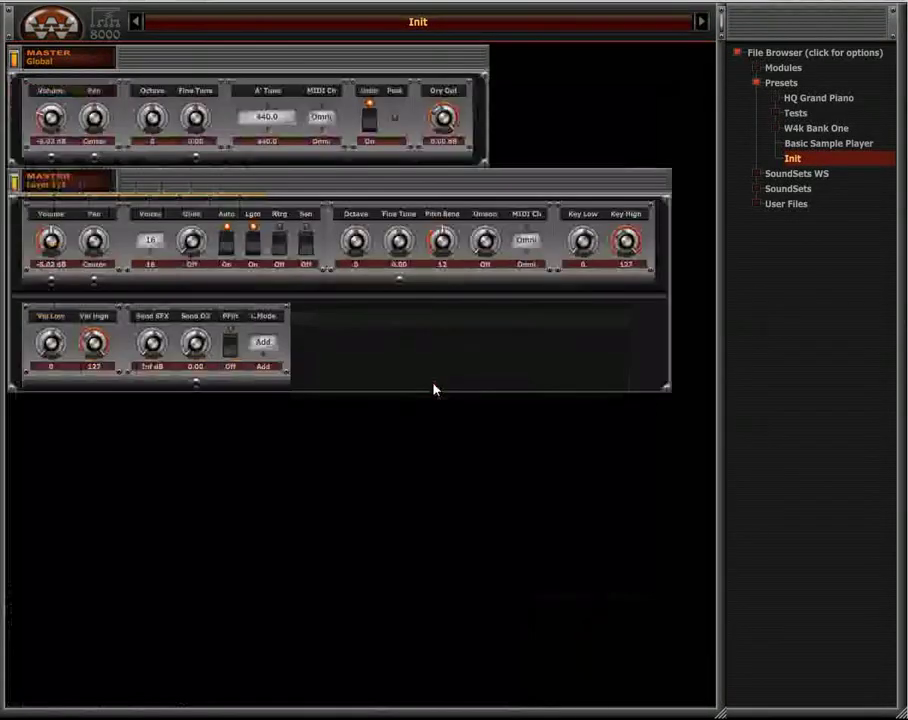
pyautogui.click(735, 20)
# Add an AMP Basic AR Env and collapse the Master Layer and Master Global modules.
pyautogui.rightClick(415, 472)
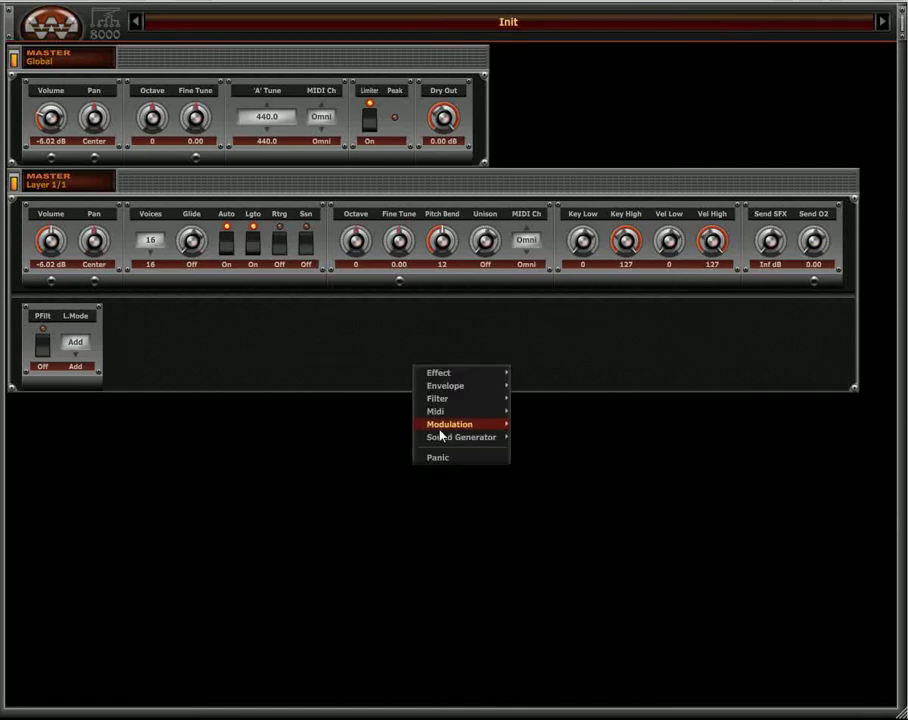
pyautogui.moveTo(442, 387)
pyautogui.click(560, 372)
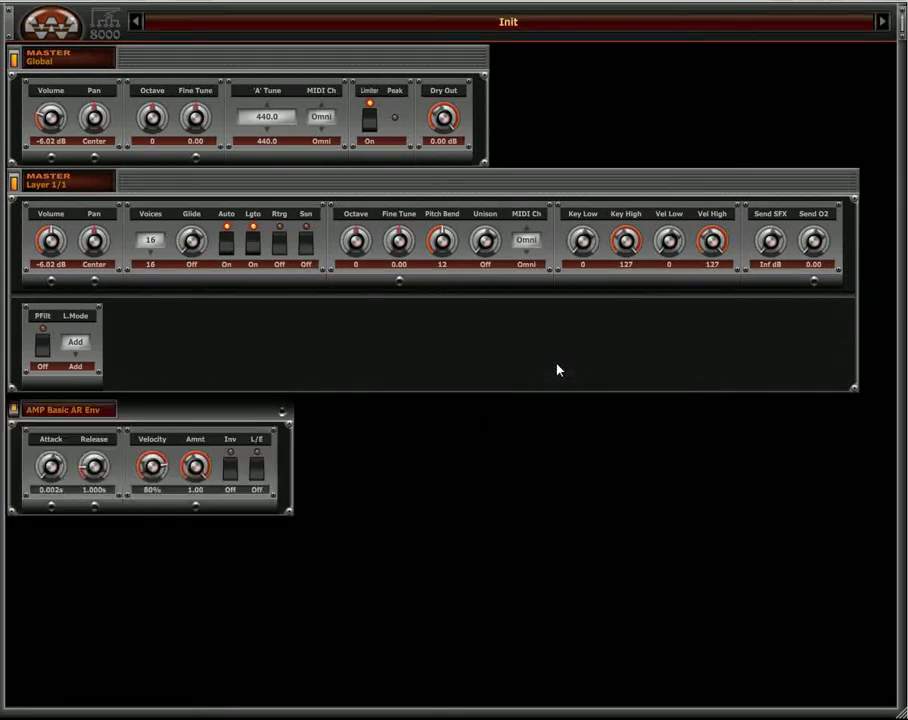
pyautogui.click(14, 181)
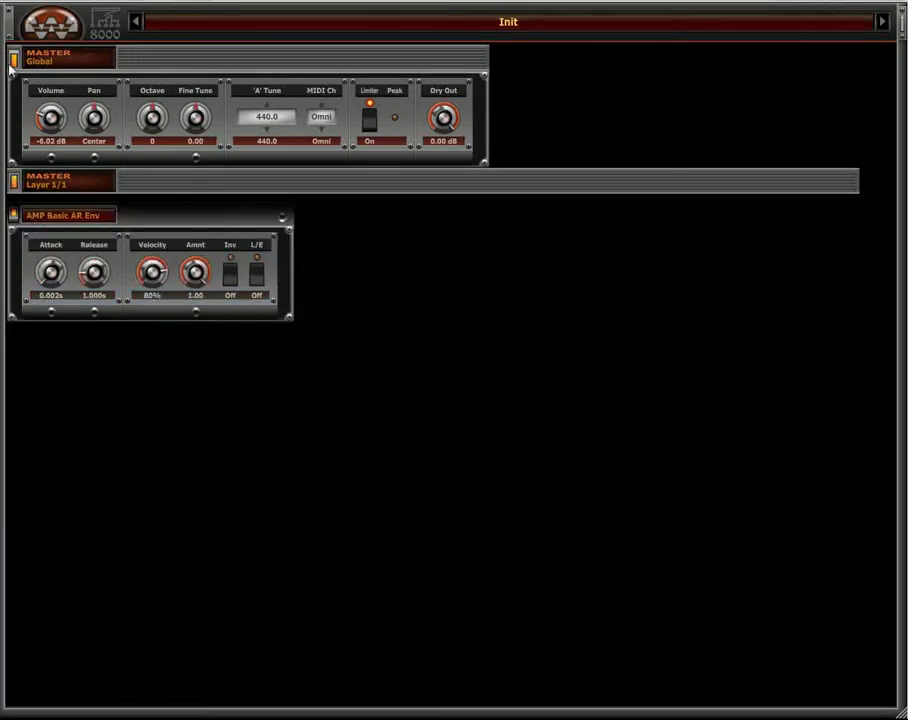
pyautogui.click(13, 58)
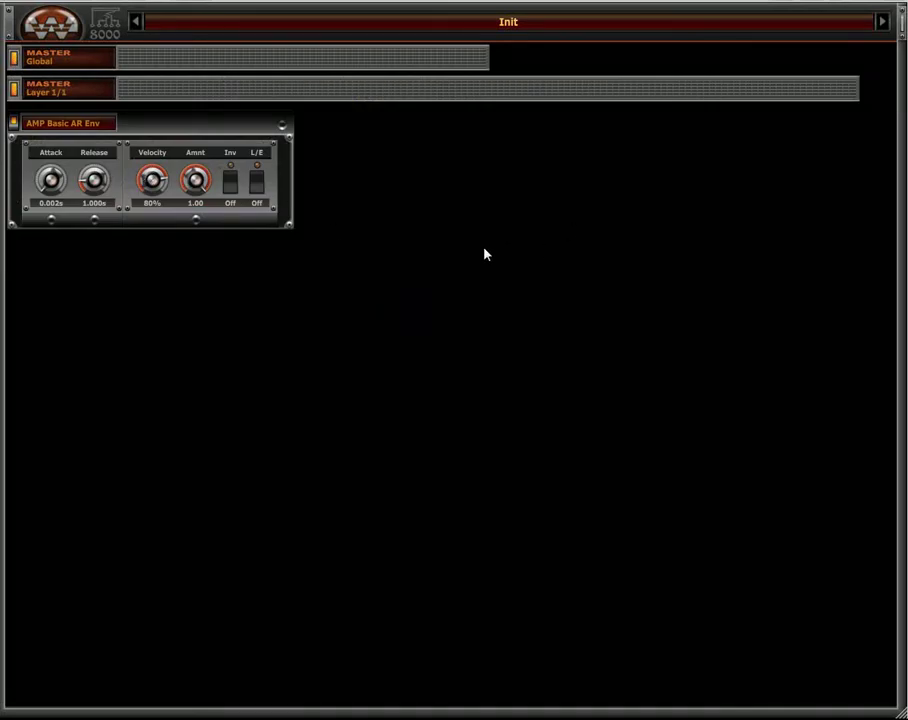
# Add a Super OSC sound generator to the patch.
pyautogui.rightClick(472, 221)
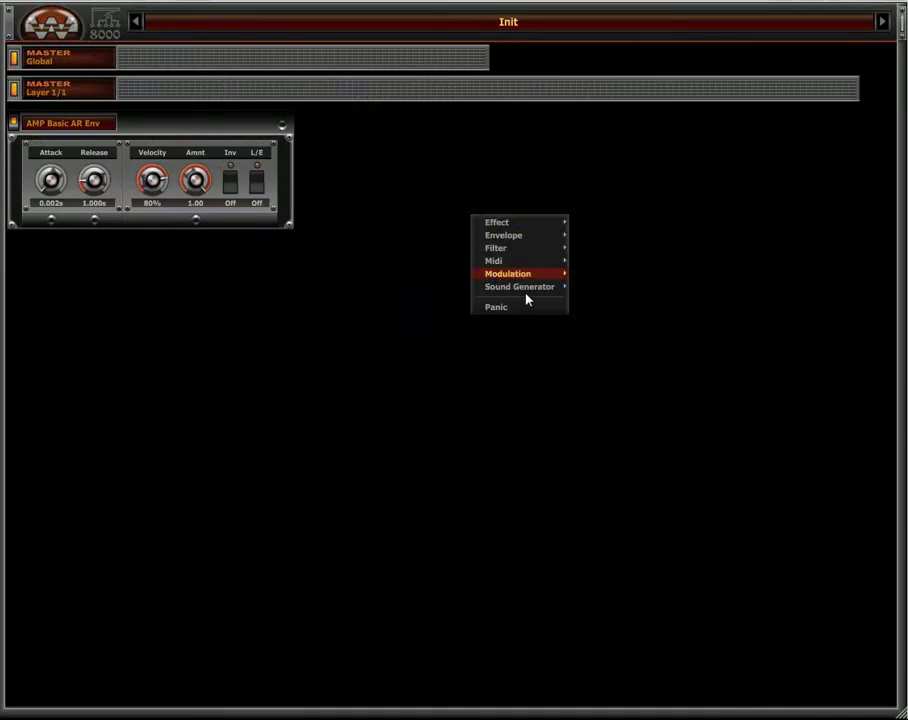
pyautogui.moveTo(558, 299)
pyautogui.click(626, 366)
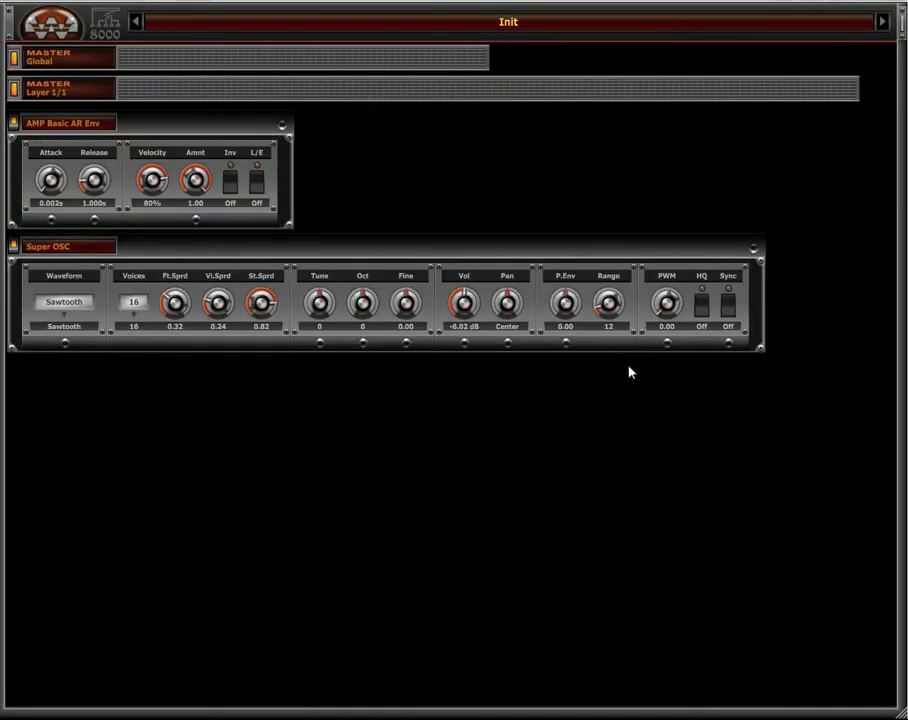
# Add a Wave Sequencer to the patch and set its speed to 4/2.
pyautogui.rightClick(445, 182)
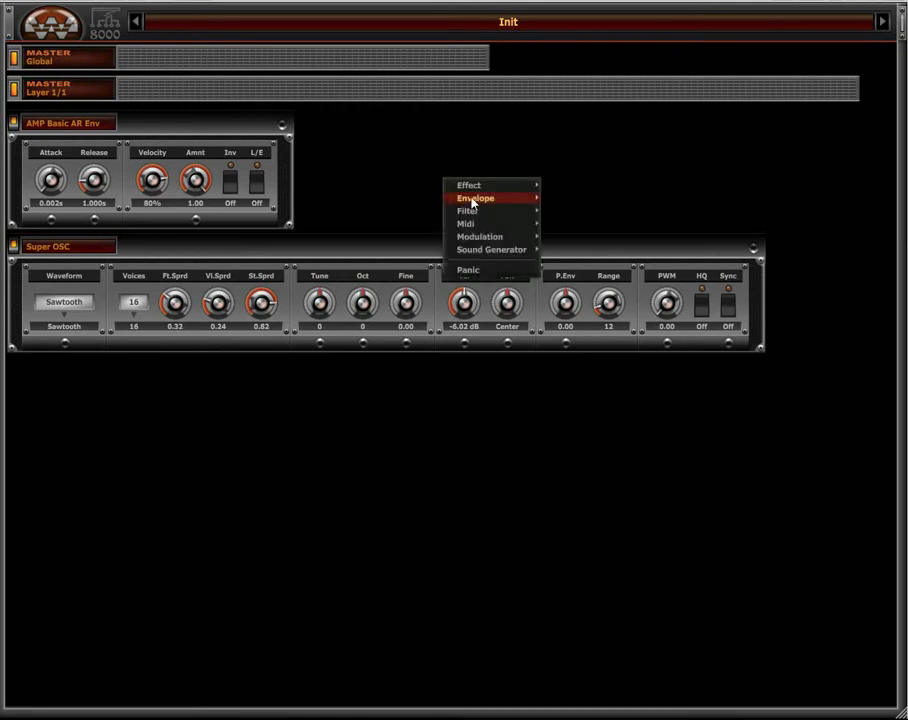
pyautogui.moveTo(488, 224)
pyautogui.click(585, 316)
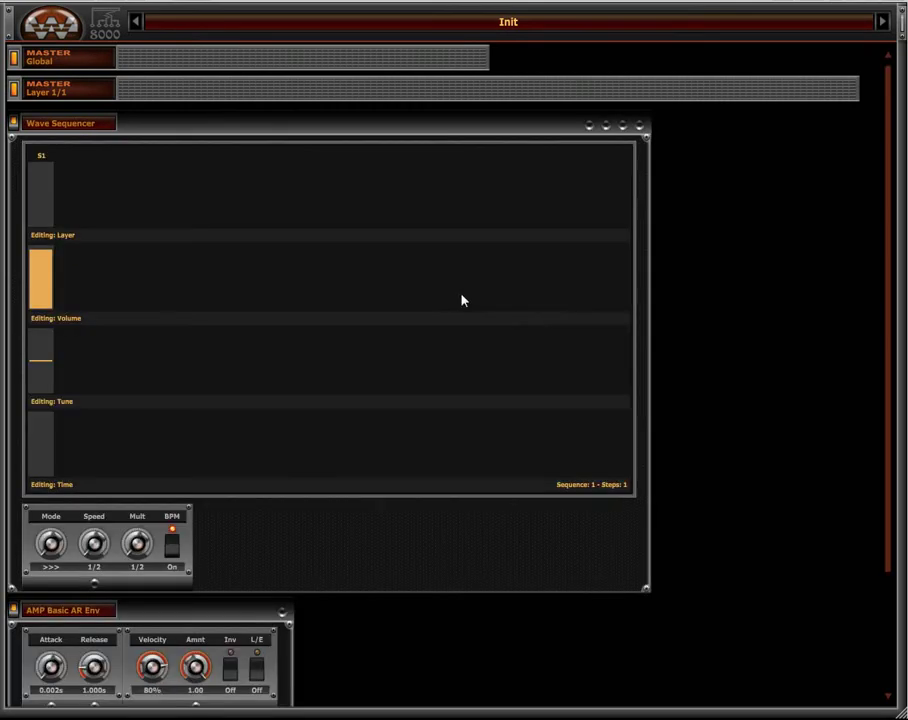
pyautogui.scroll(-3, 430, 293)
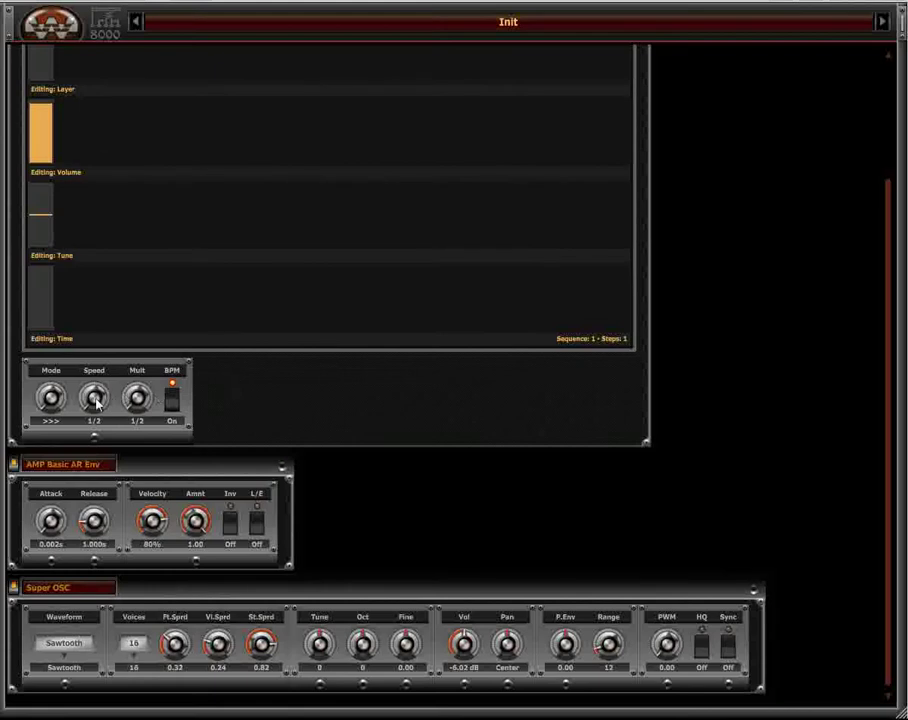
pyautogui.moveTo(96, 408); pyautogui.dragTo(104, 388)
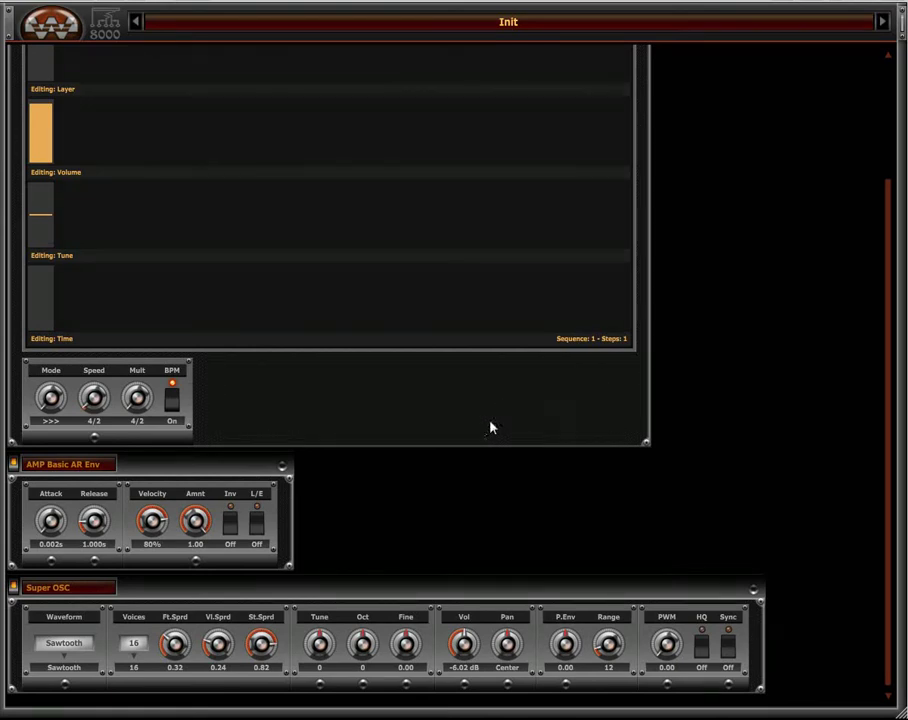
# Add a Sequencer Poly modulation module to the patch.
pyautogui.rightClick(444, 519)
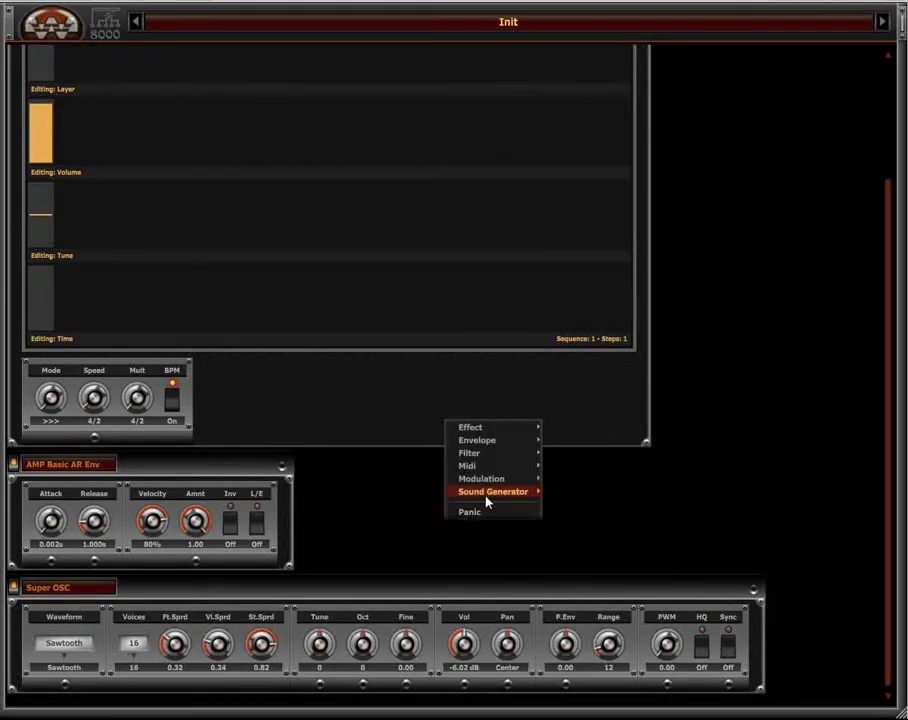
pyautogui.moveTo(489, 496)
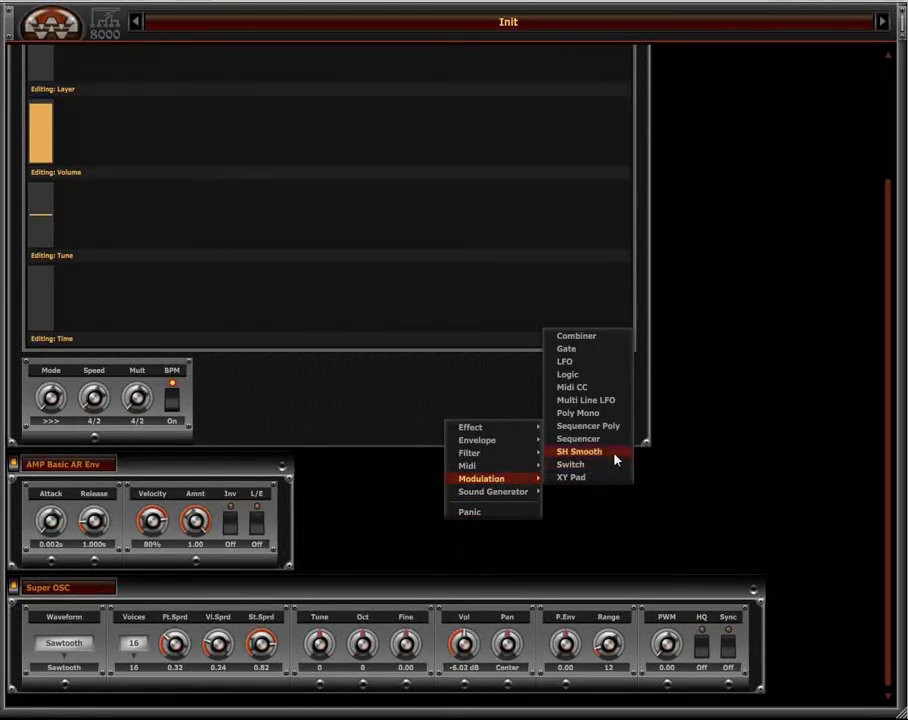
pyautogui.click(621, 434)
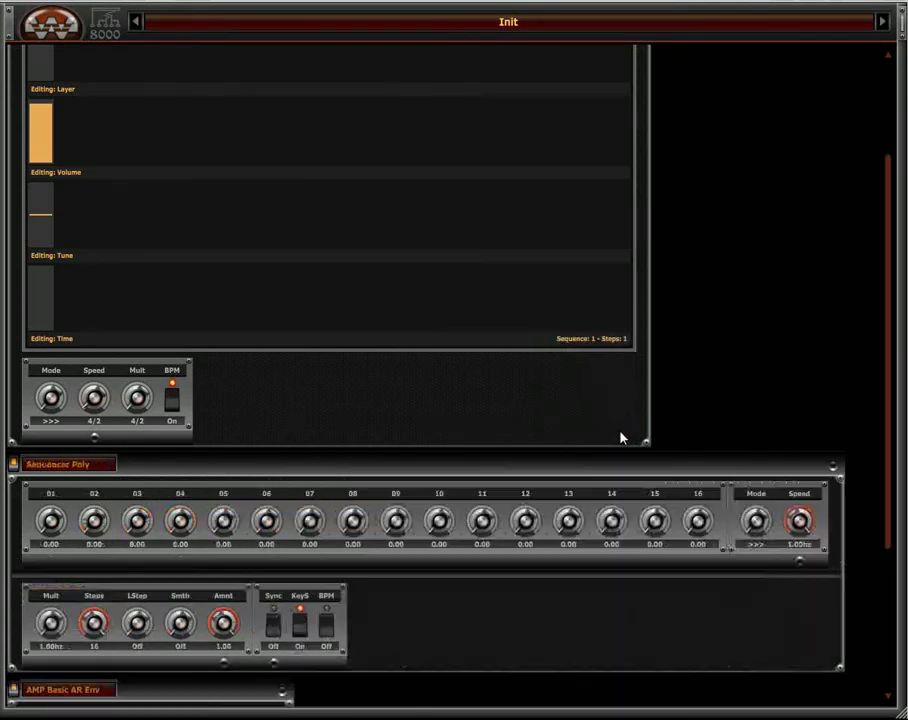
pyautogui.scroll(-5, 598, 454)
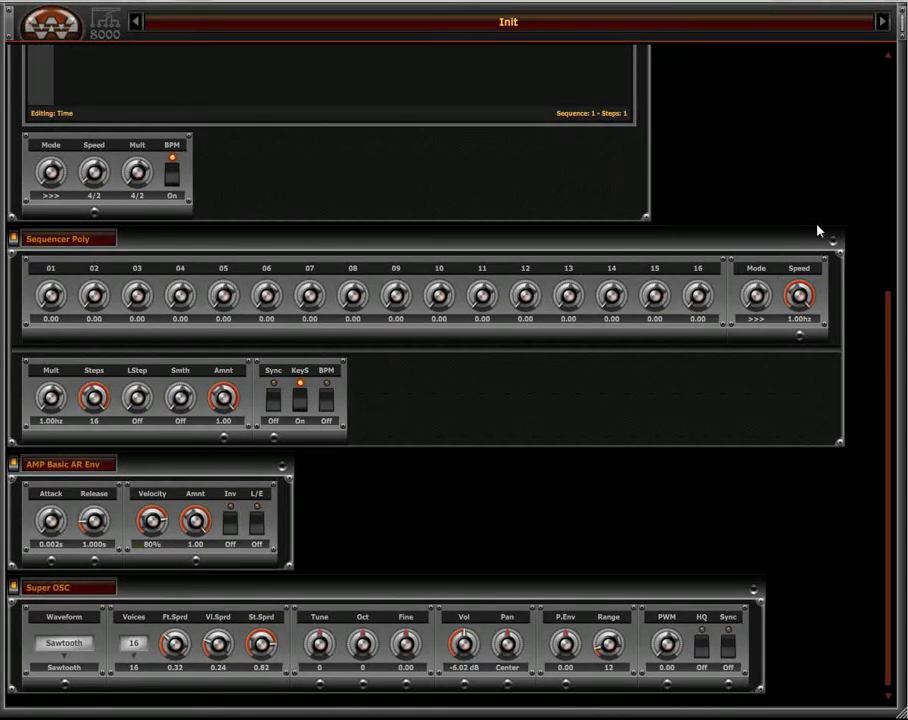
# Add an M24 LP Filter Poly and connect the Sequencer Poly's output to its Freq input.
pyautogui.rightClick(525, 509)
pyautogui.moveTo(457, 441)
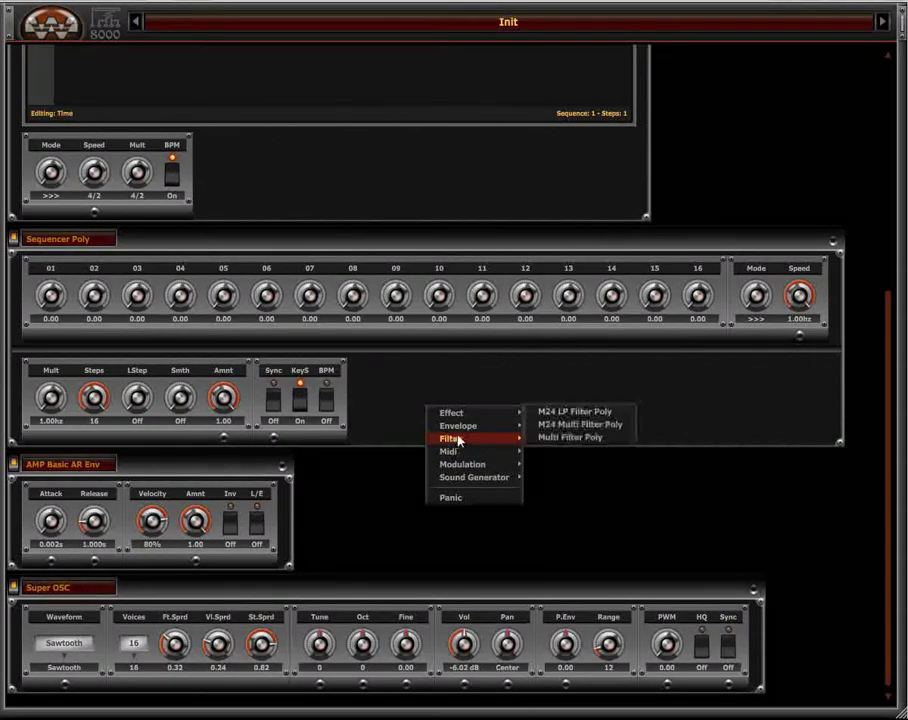
pyautogui.click(588, 425)
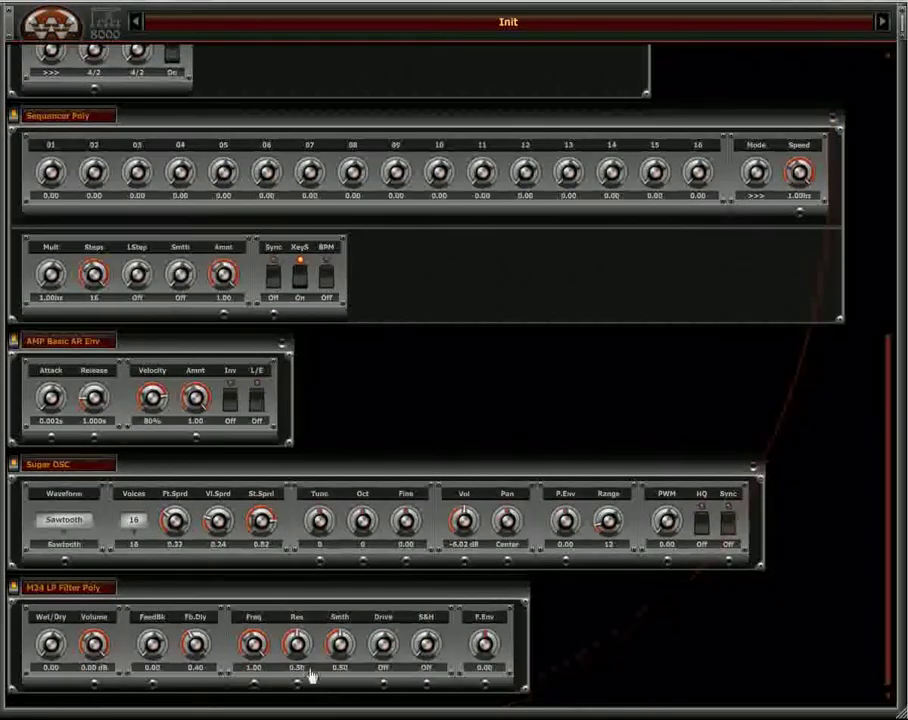
pyautogui.click(255, 685)
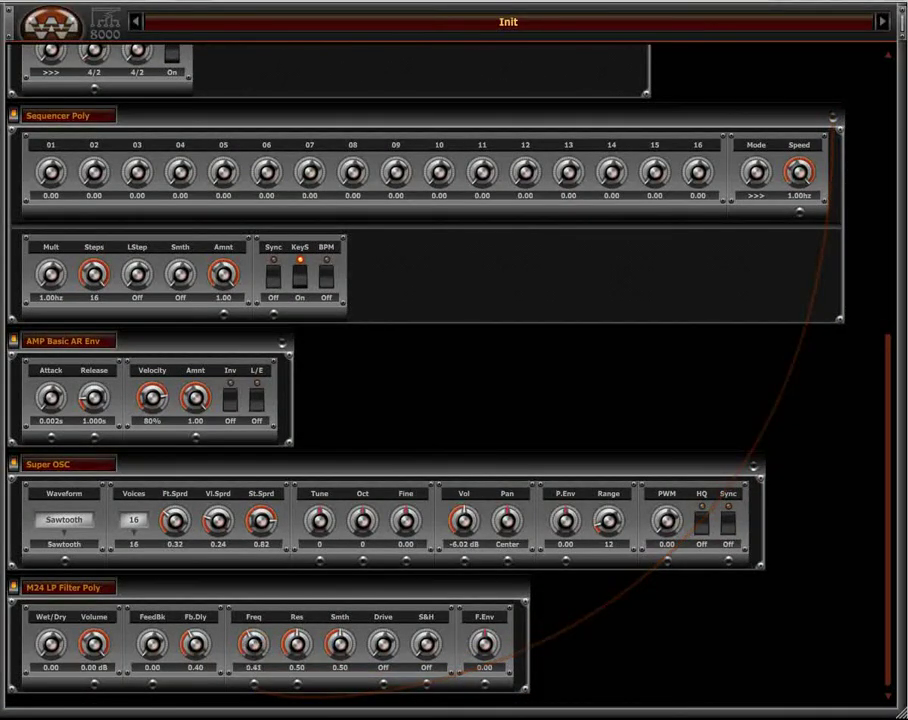
pyautogui.moveTo(257, 690)
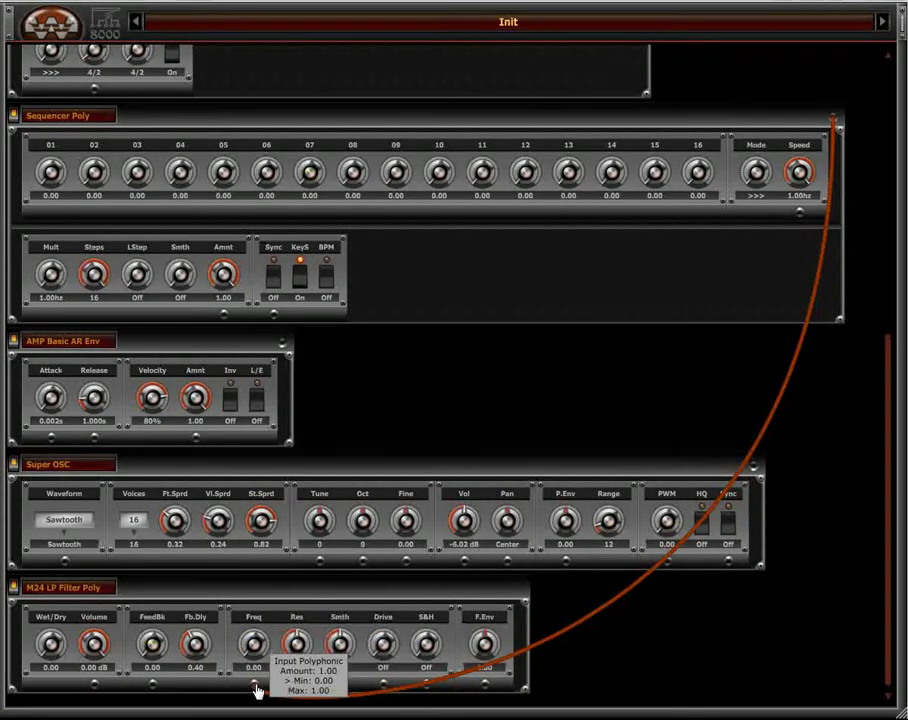
pyautogui.scroll(1, 260, 695)
pyautogui.scroll(3, 398, 418)
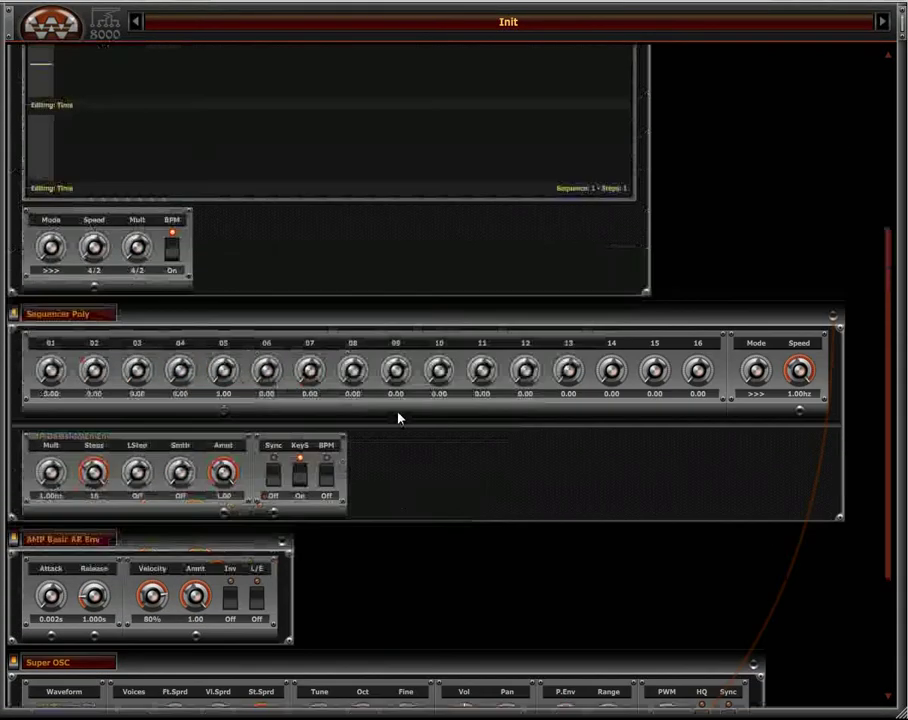
pyautogui.scroll(4, 398, 418)
pyautogui.scroll(-1, 288, 322)
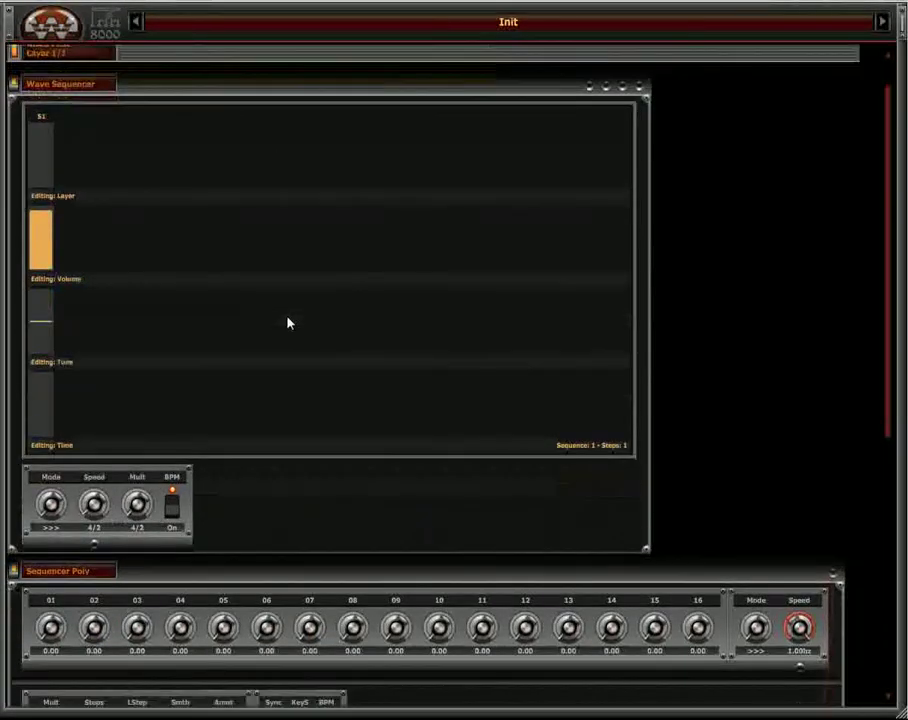
pyautogui.scroll(-7, 288, 322)
pyautogui.scroll(-1, 300, 326)
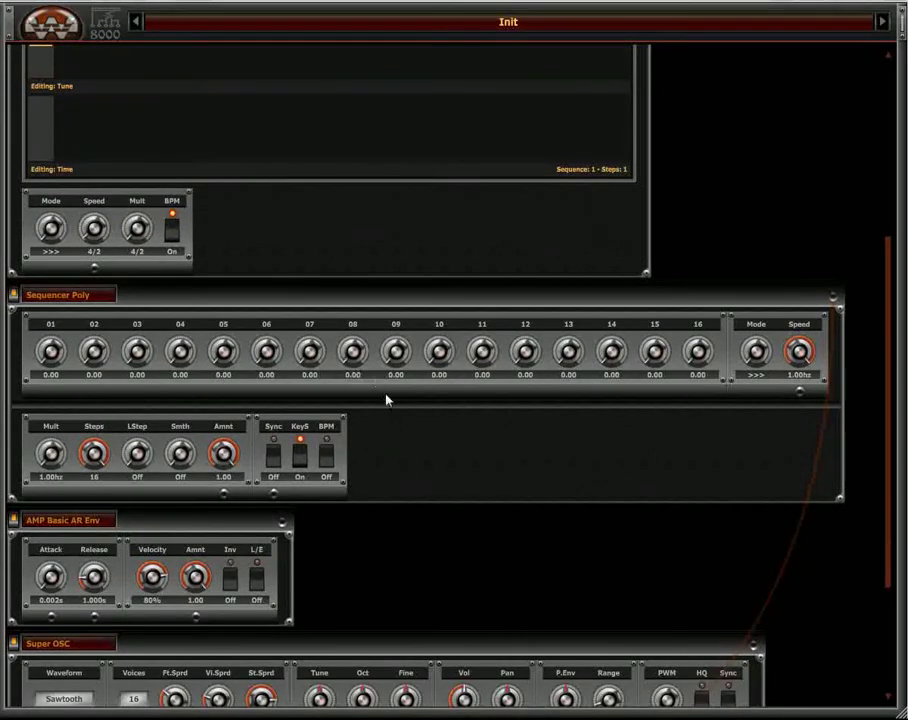
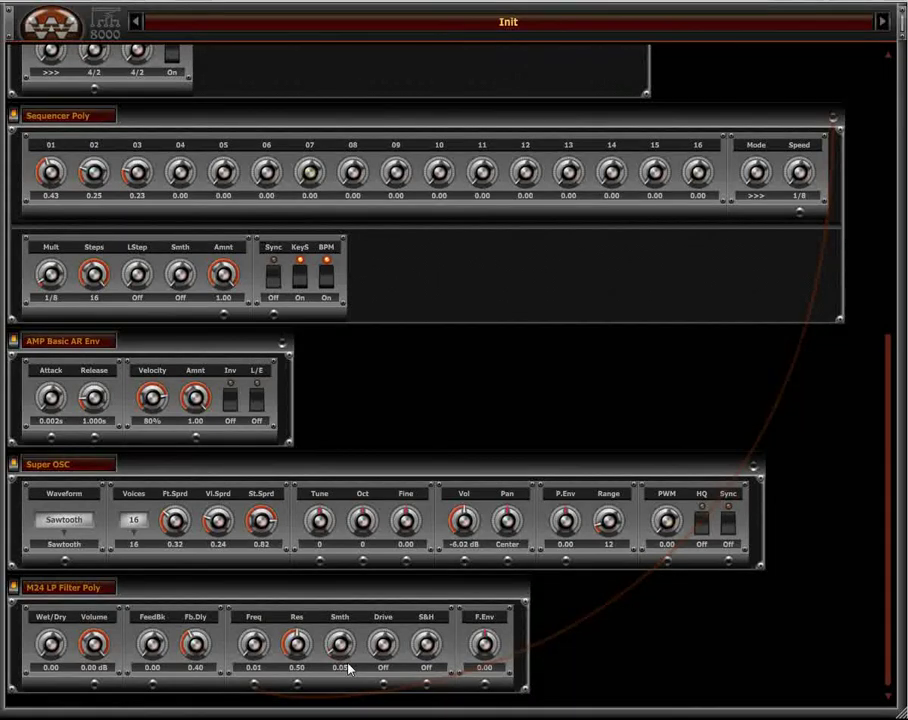
# Set Sequencer Poly steps 01 to 04 to 1.00, 0.78, 0.59 and about 0.20.
pyautogui.scroll(3, 395, 458)
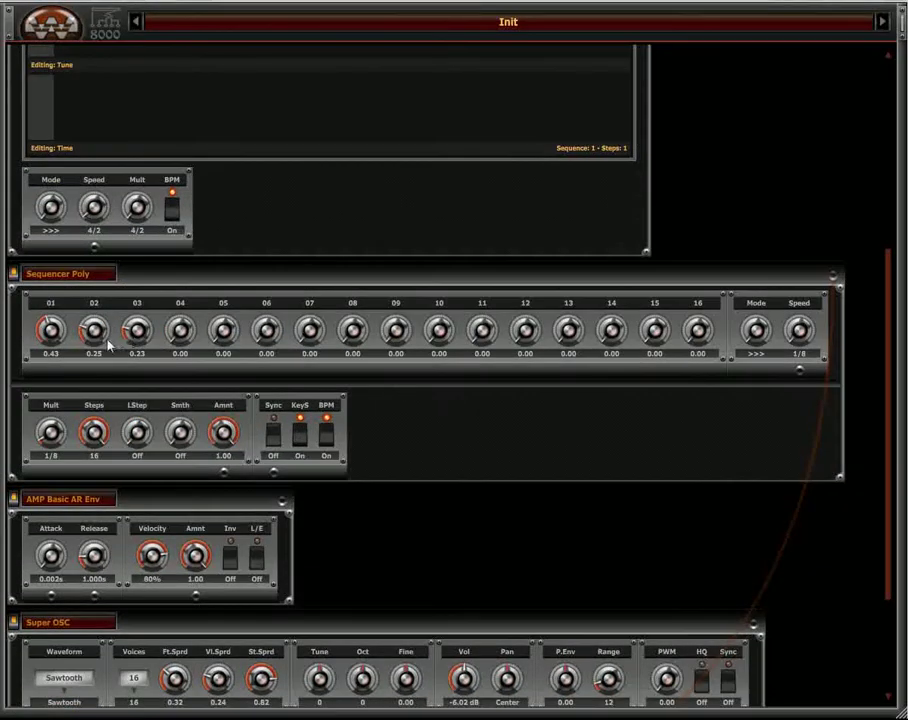
pyautogui.scroll(3, 56, 330)
pyautogui.scroll(2, 52, 330)
pyautogui.scroll(5, 93, 330)
pyautogui.scroll(3, 137, 330)
pyautogui.scroll(1, 137, 330)
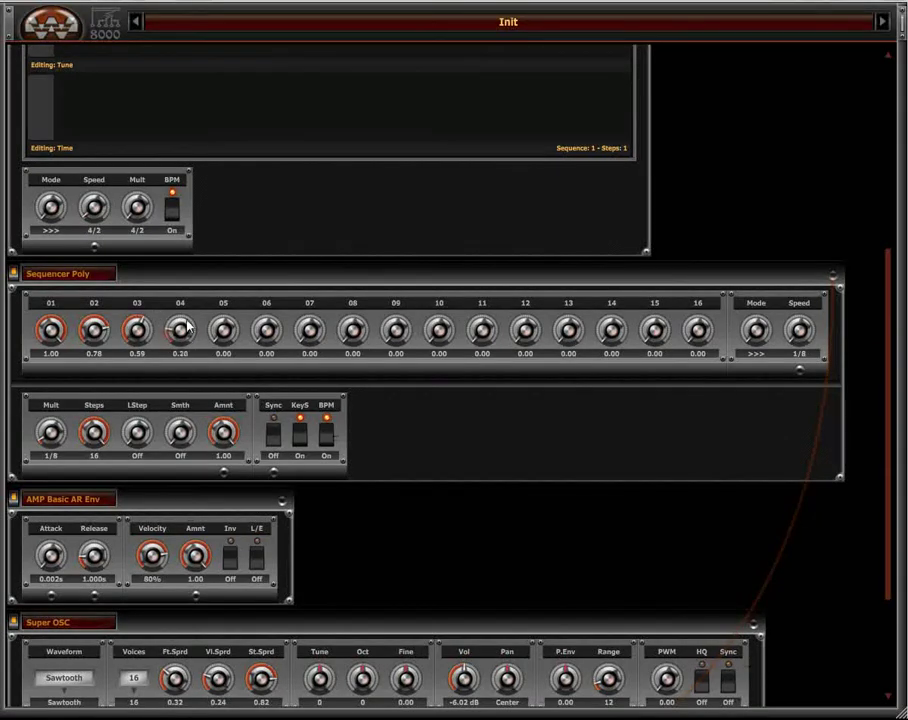
# Set Sequencer Poly steps 05 to 09 to 0.13, 0.22, 0.21, 0.48 and 0.88, and its multiplier to 1/4.
pyautogui.scroll(3, 180, 330)
pyautogui.scroll(2, 223, 330)
pyautogui.scroll(3, 266, 328)
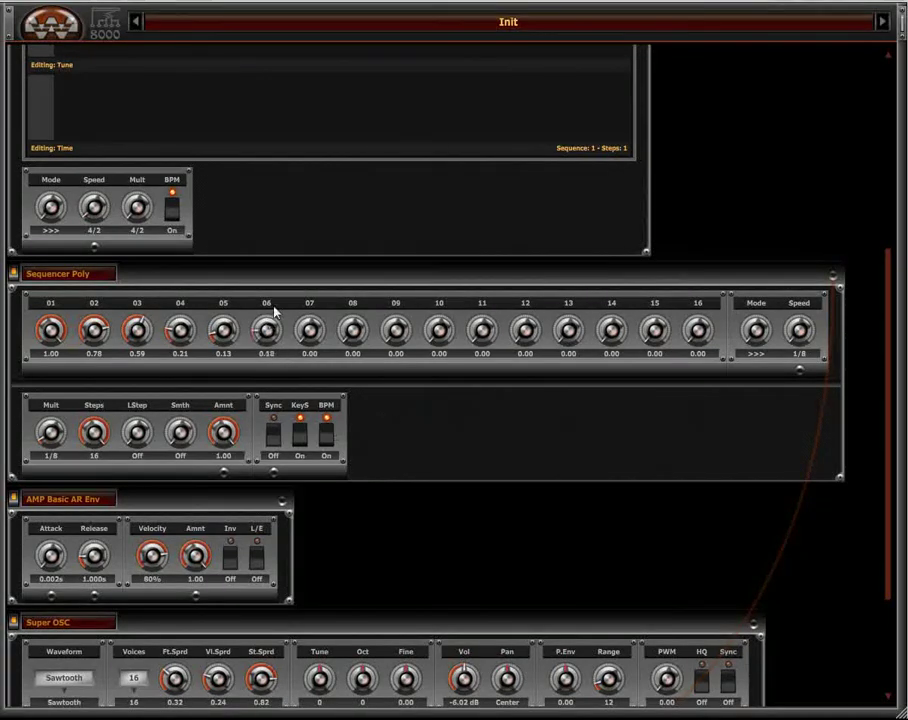
pyautogui.scroll(3, 312, 325)
pyautogui.scroll(7, 352, 330)
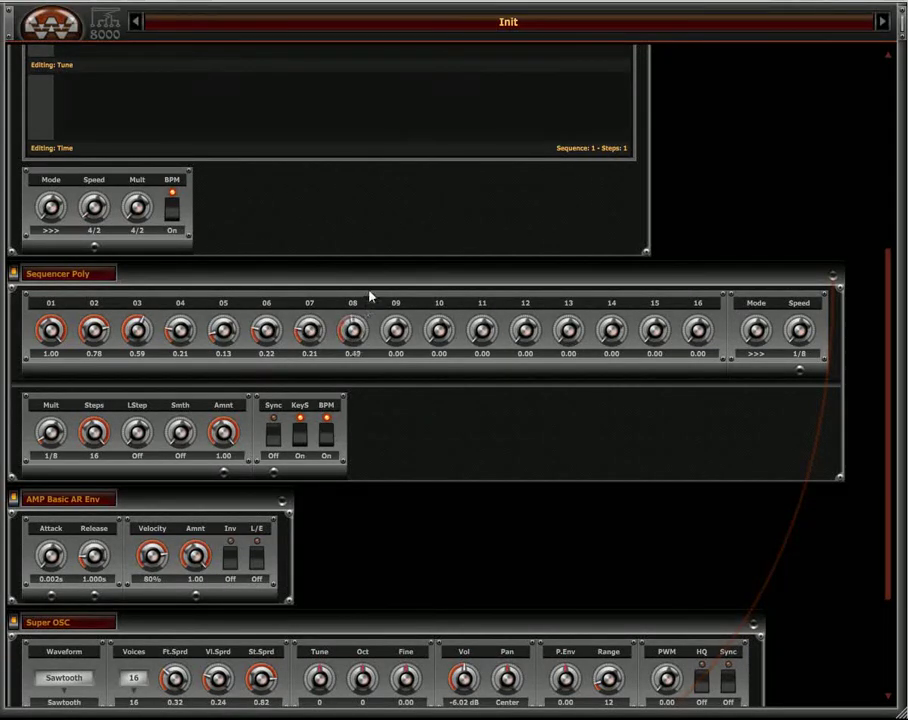
pyautogui.scroll(12, 396, 330)
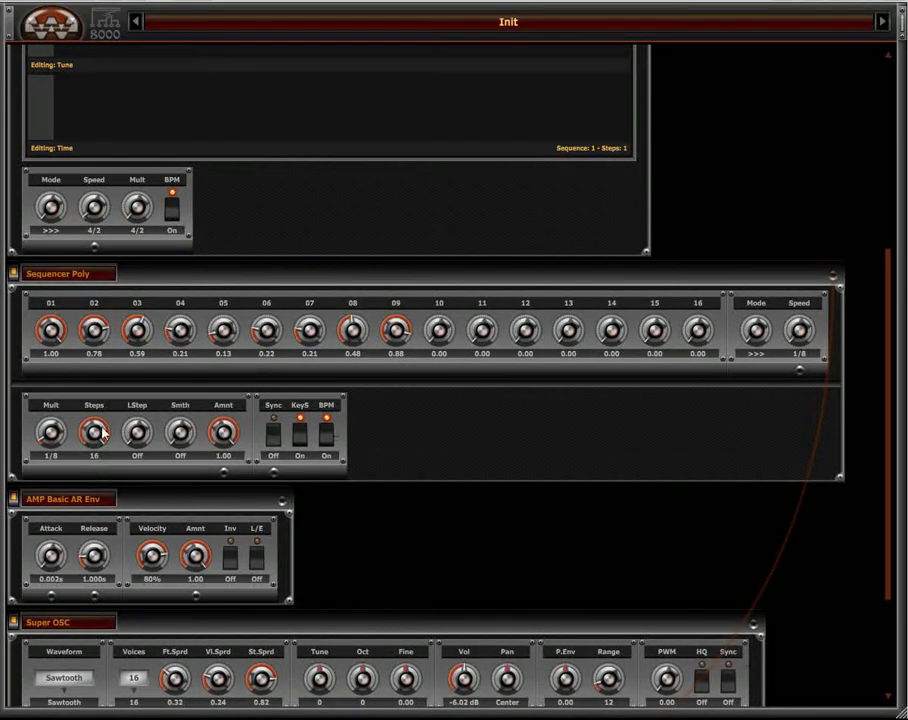
pyautogui.moveTo(58, 440); pyautogui.dragTo(394, 462)
# Duplicate the single step in the Wave Sequencer's Sequence 1 and raise the Tune value of step S2.
pyautogui.scroll(5, 223, 166)
pyautogui.rightClick(83, 181)
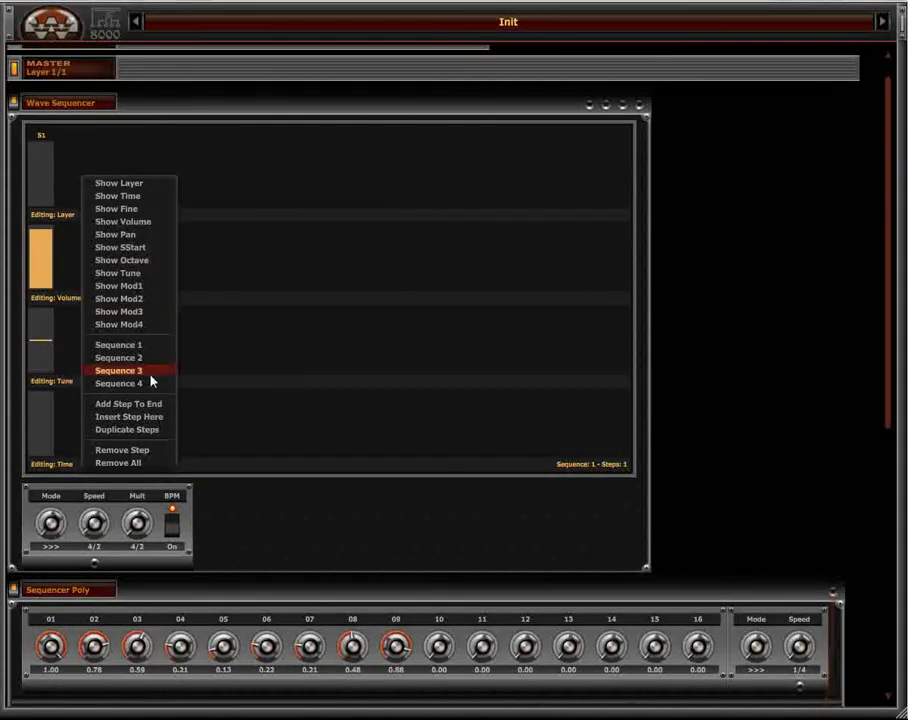
pyautogui.click(158, 430)
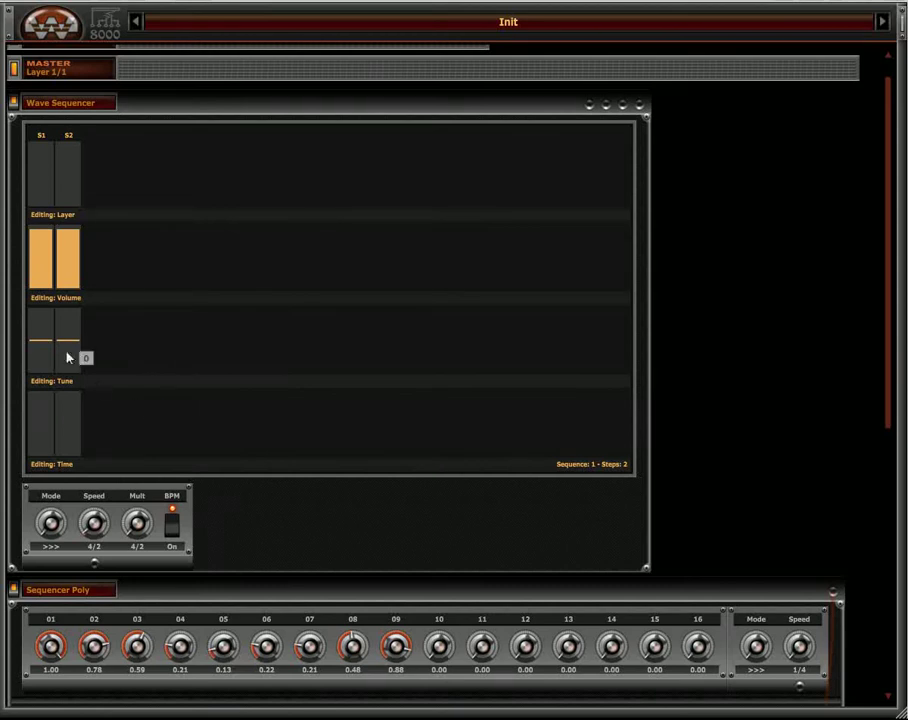
pyautogui.moveTo(78, 336); pyautogui.dragTo(82, 324)
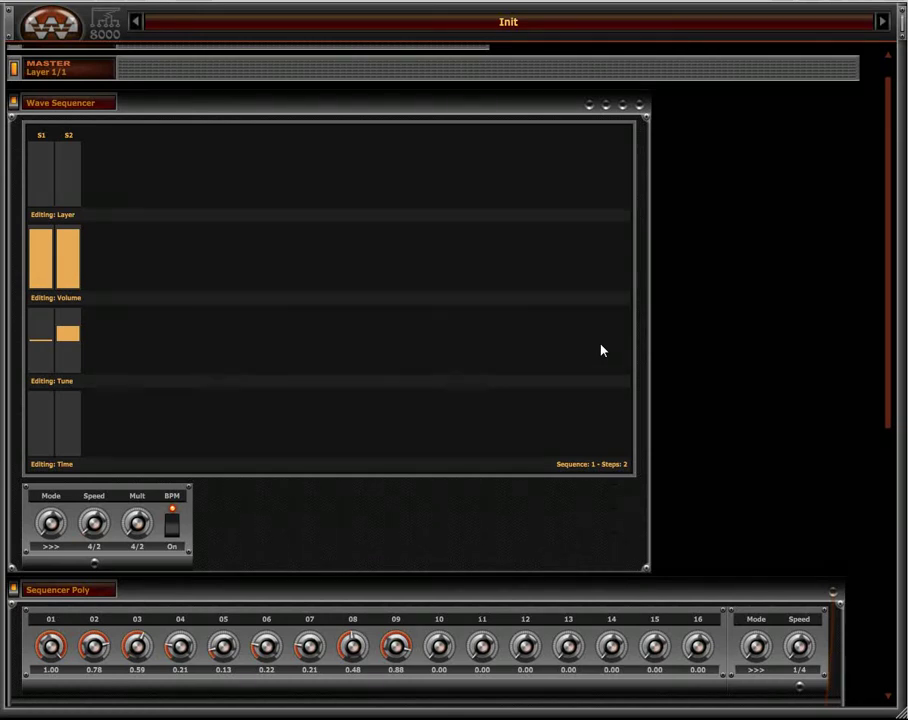
pyautogui.scroll(-3, 601, 356)
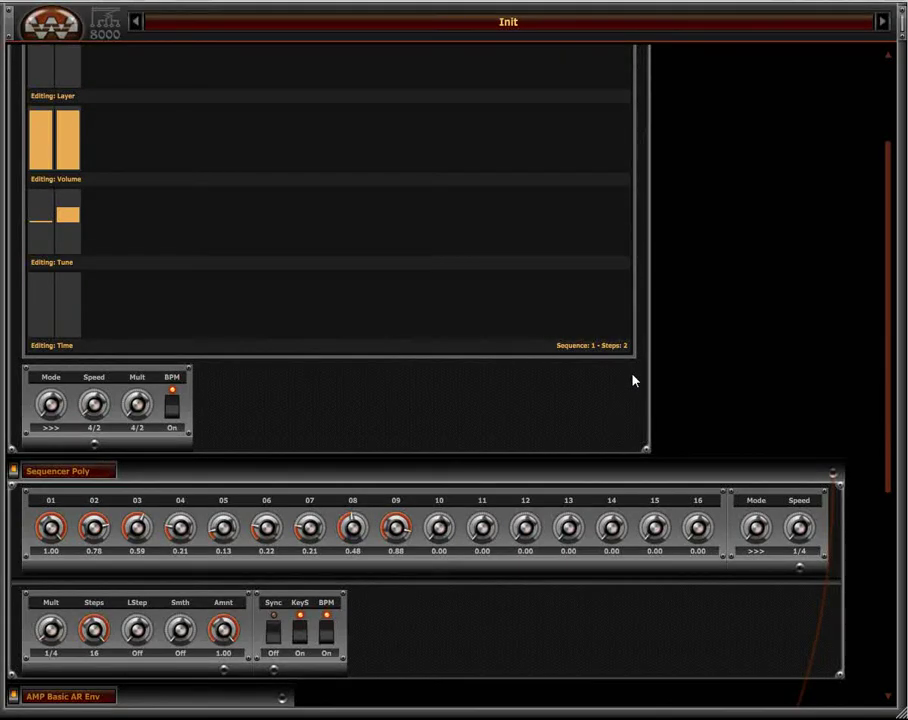
pyautogui.scroll(-2, 633, 380)
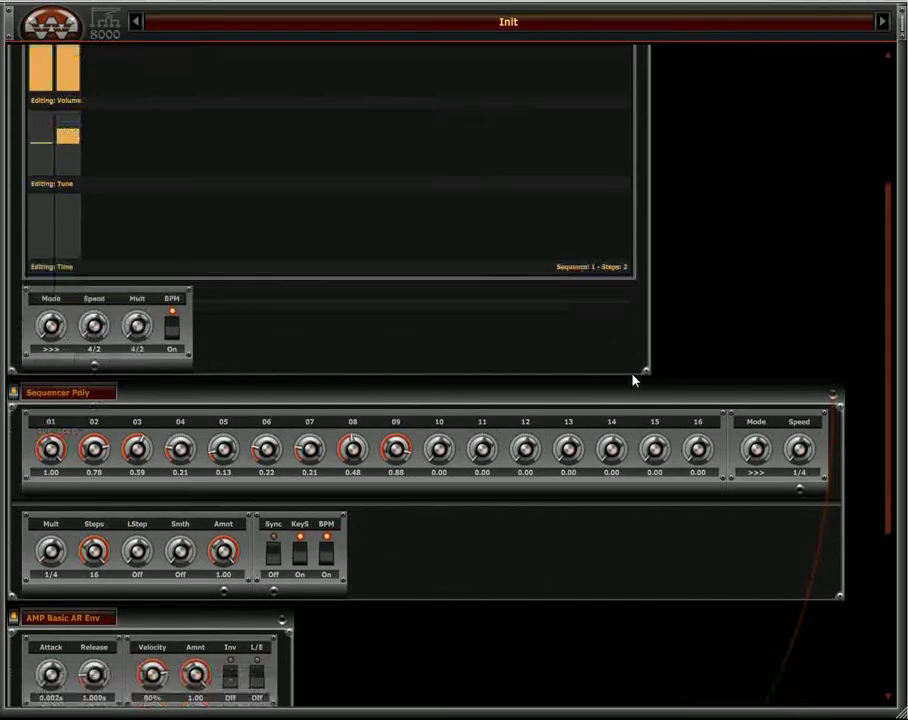
# Set the Wave Sequencer's Speed to 8/2 and check the Tune value of step S2.
pyautogui.scroll(-2, 396, 242)
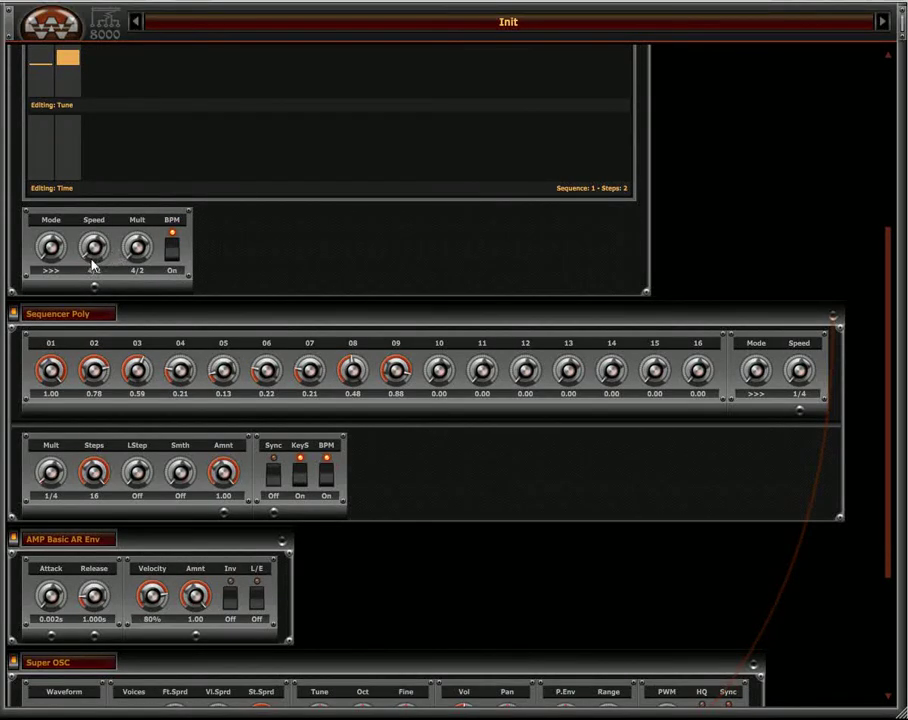
pyautogui.moveTo(95, 258); pyautogui.dragTo(77, 170)
pyautogui.scroll(5, 371, 63)
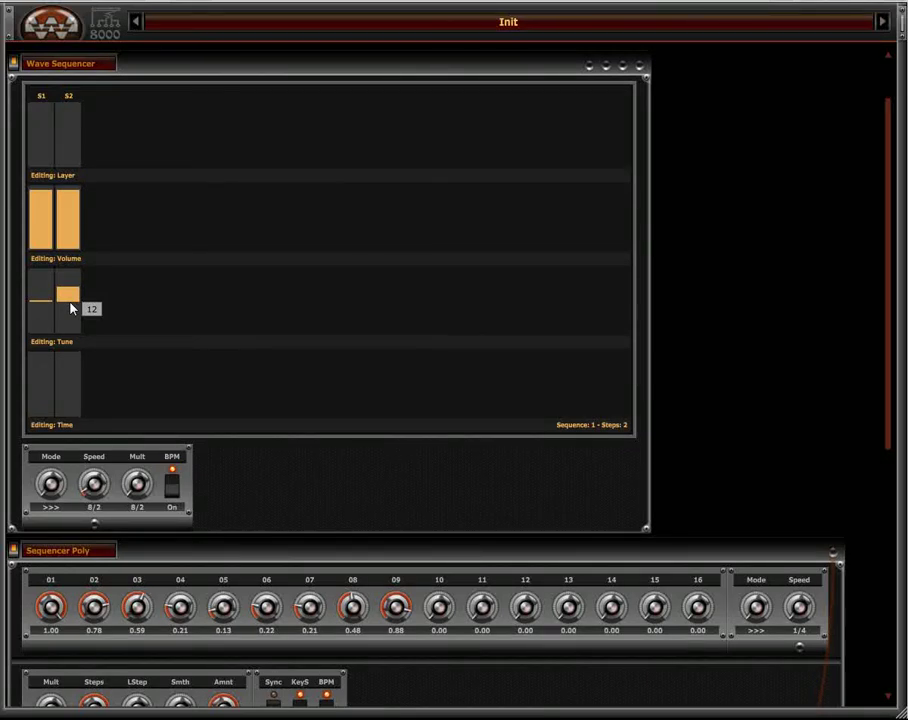
# Set the Sequencer Poly's LStep to 16 and its steps 12, 13 and 14 to 0.16, 0.11 and 0.04.
pyautogui.scroll(-2, 559, 393)
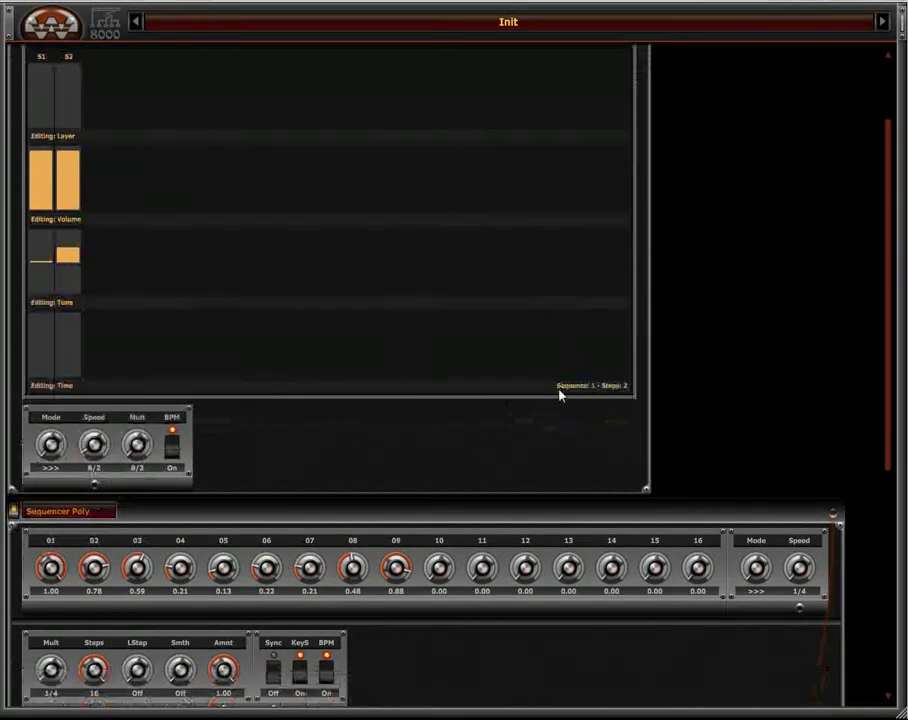
pyautogui.scroll(-5, 636, 420)
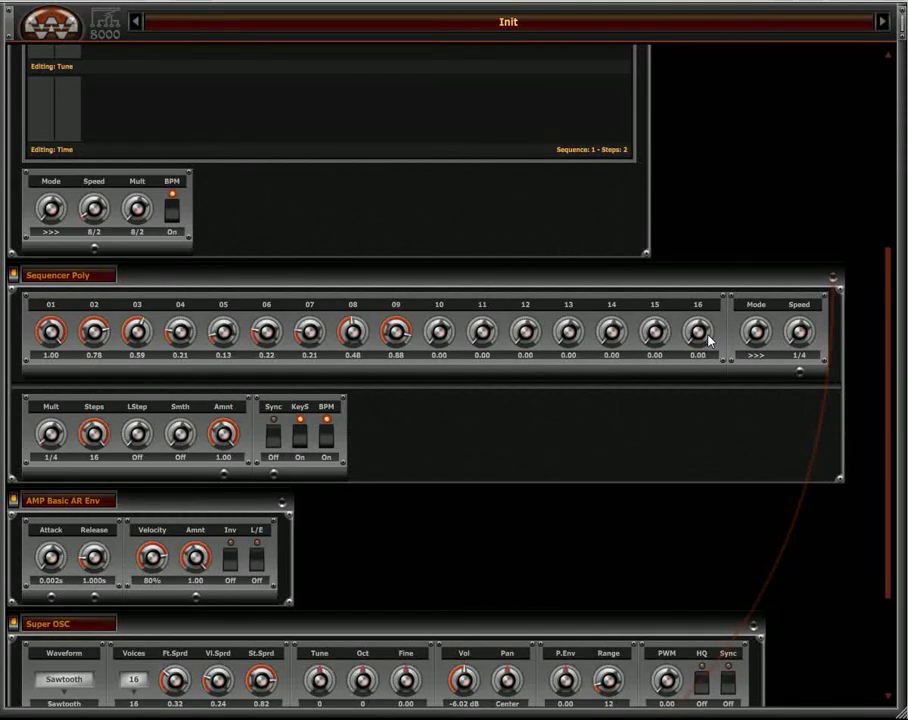
pyautogui.moveTo(138, 430); pyautogui.dragTo(156, 260)
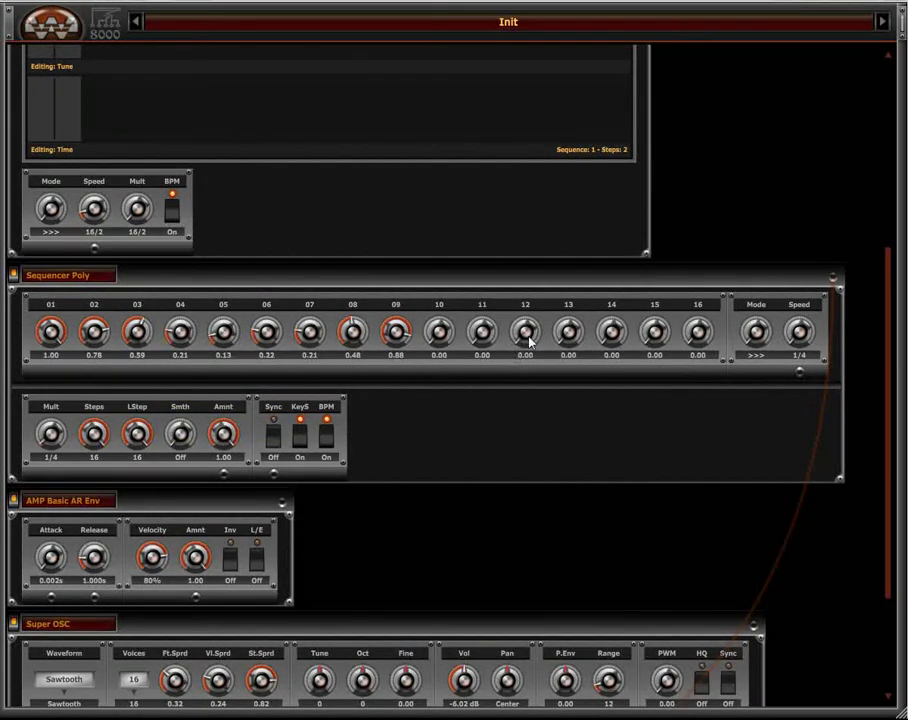
pyautogui.moveTo(530, 342)
pyautogui.mouseDown()
pyautogui.moveTo(564, 337)
pyautogui.moveTo(611, 340)
pyautogui.mouseUp()
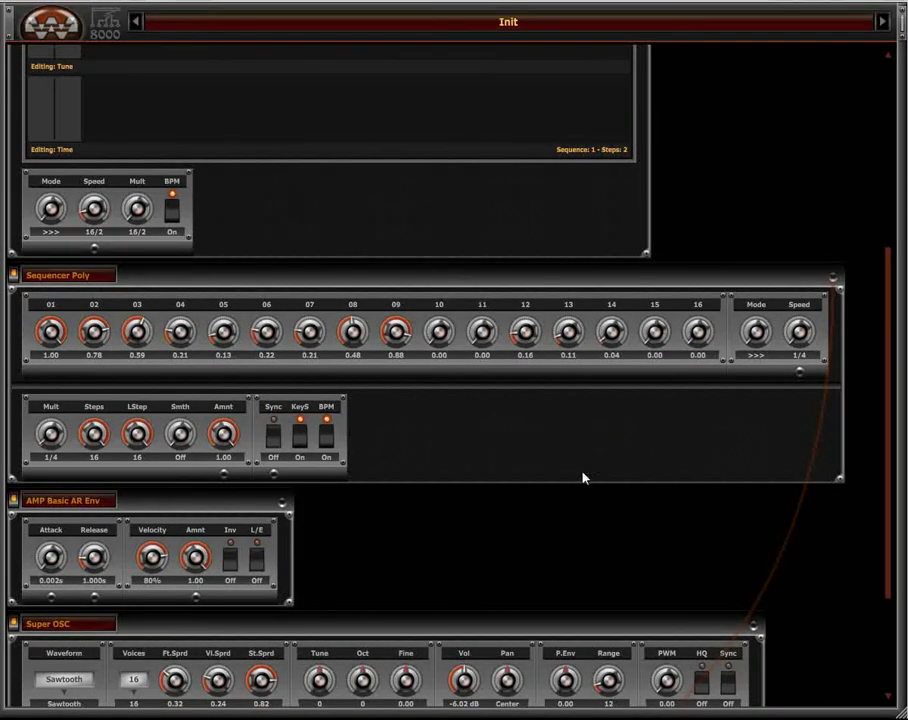
# Return the Wave Sequencer's Speed to 8/2.
pyautogui.scroll(5, 584, 477)
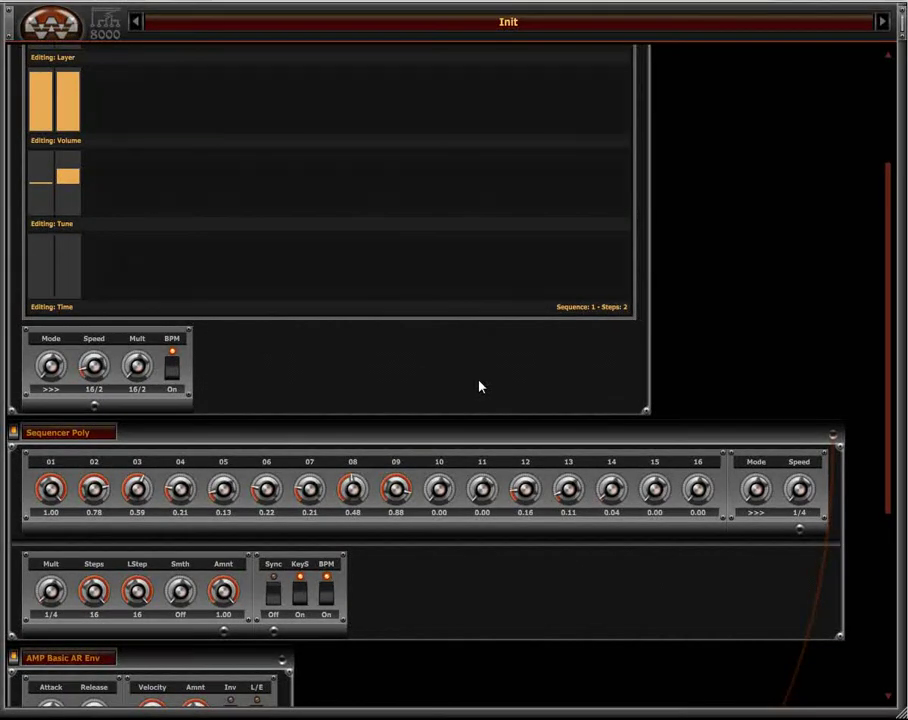
pyautogui.scroll(-1, 479, 386)
pyautogui.moveTo(97, 328); pyautogui.dragTo(118, 356)
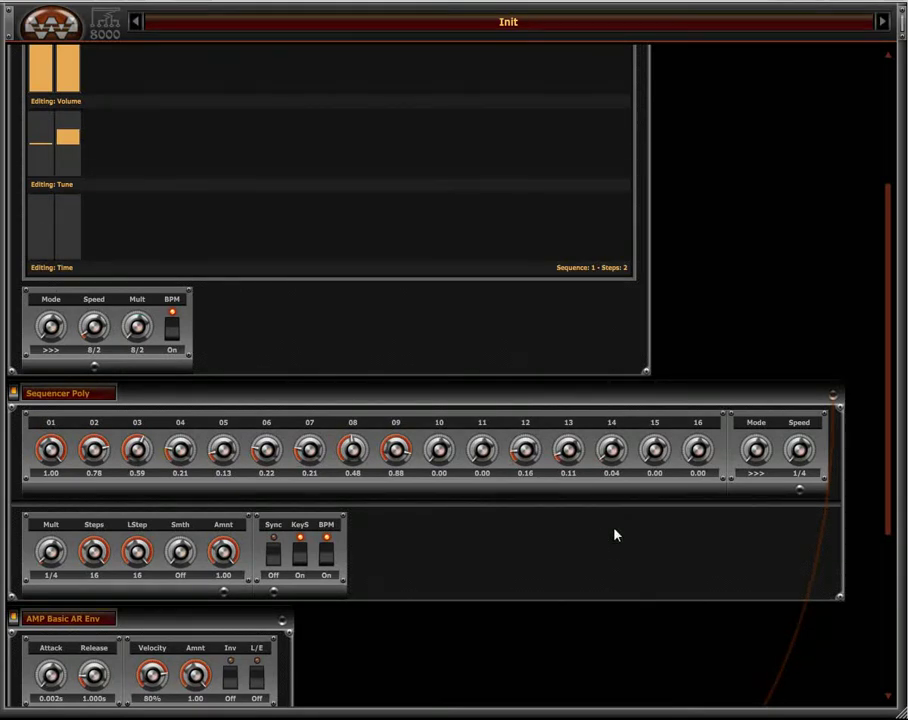
# Lengthen the Release of the AMP Basic AR Env to about 1.636 s.
pyautogui.scroll(-3, 614, 533)
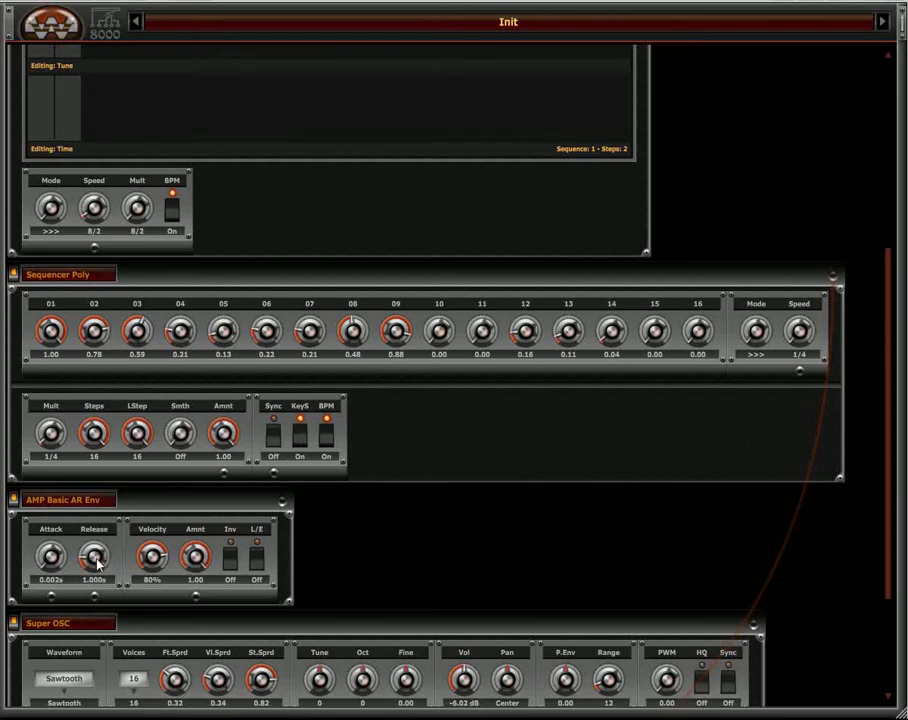
pyautogui.moveTo(94, 566); pyautogui.dragTo(104, 500)
pyautogui.scroll(-3, 521, 450)
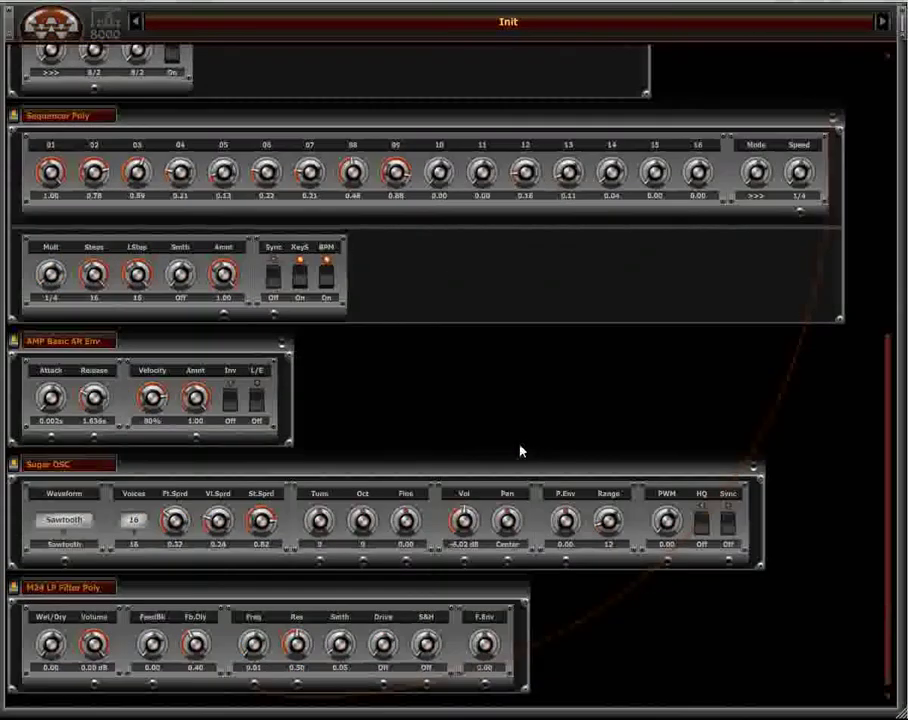
# Review the patch from the Wave Sequencer down to the M24 LP Filter Poly and look at the available Modulation modules.
pyautogui.scroll(9, 533, 510)
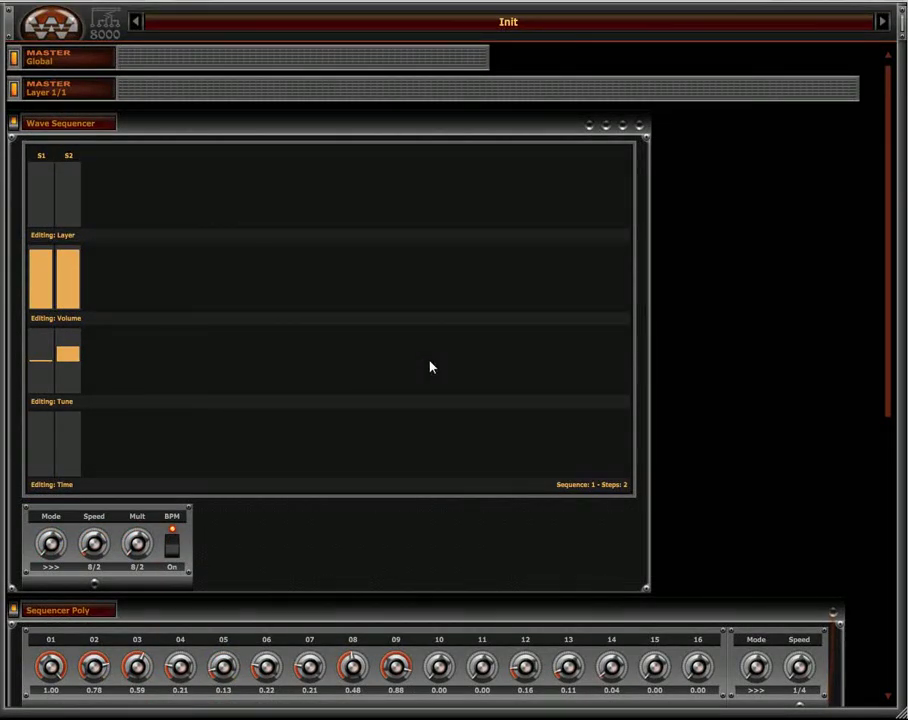
pyautogui.scroll(-3, 434, 367)
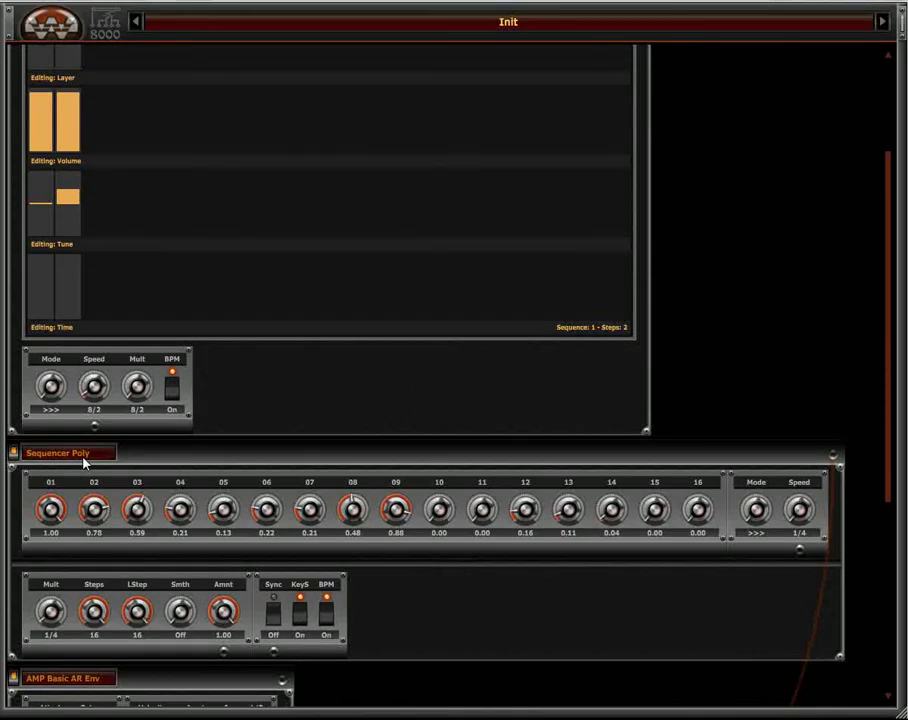
pyautogui.rightClick(709, 144)
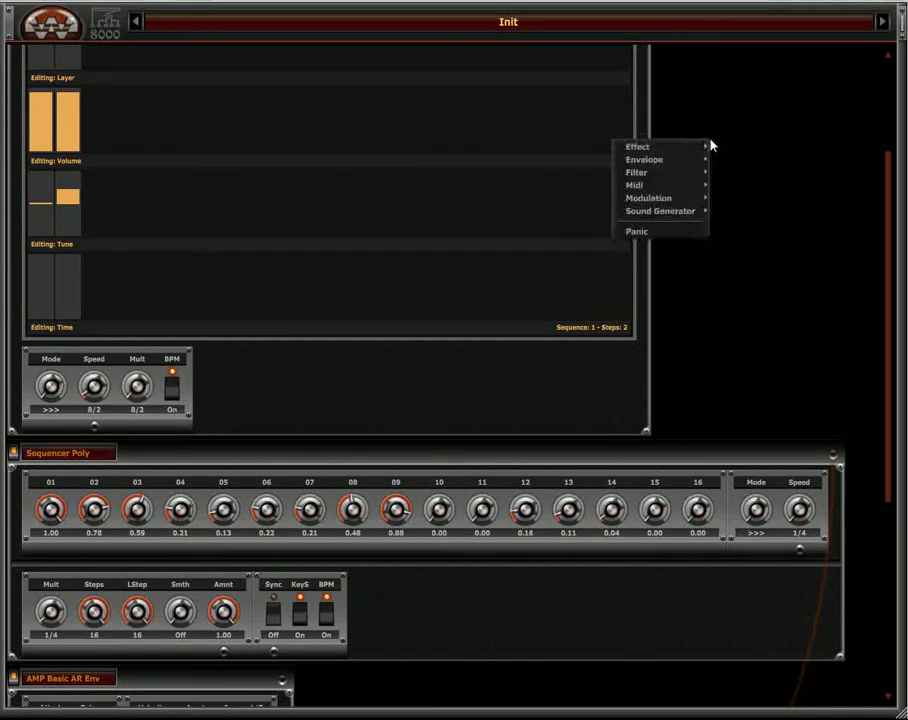
pyautogui.moveTo(664, 187)
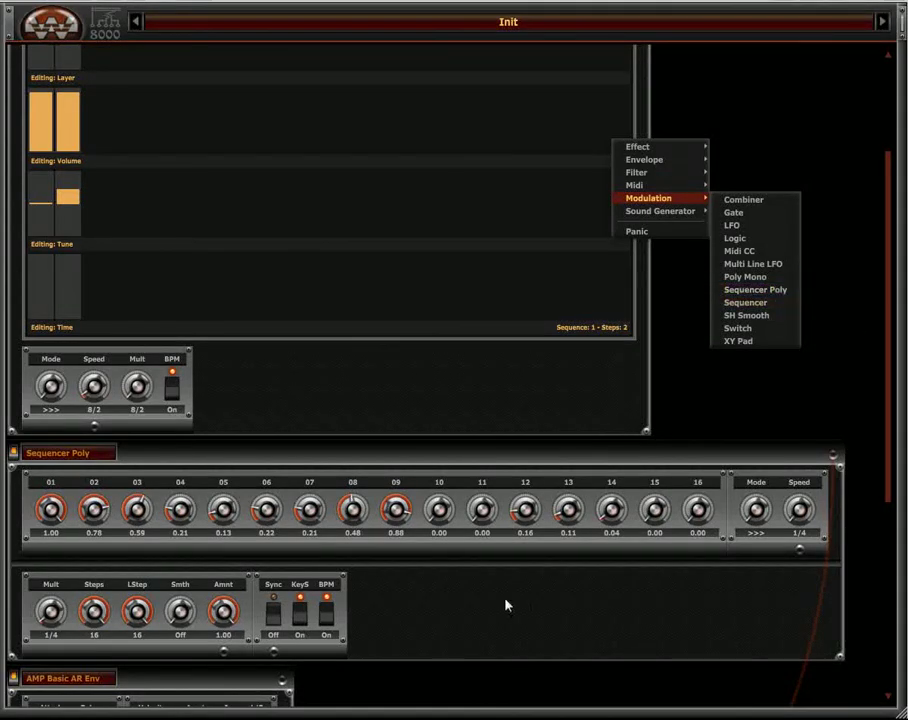
pyautogui.click(525, 634)
pyautogui.scroll(-4, 559, 620)
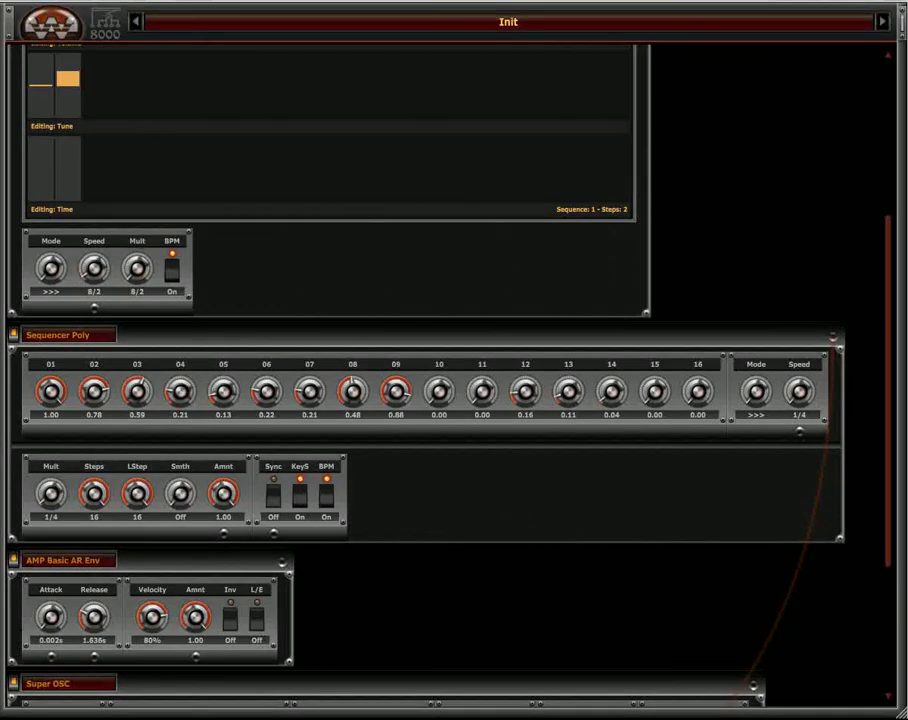
pyautogui.scroll(-3, 597, 486)
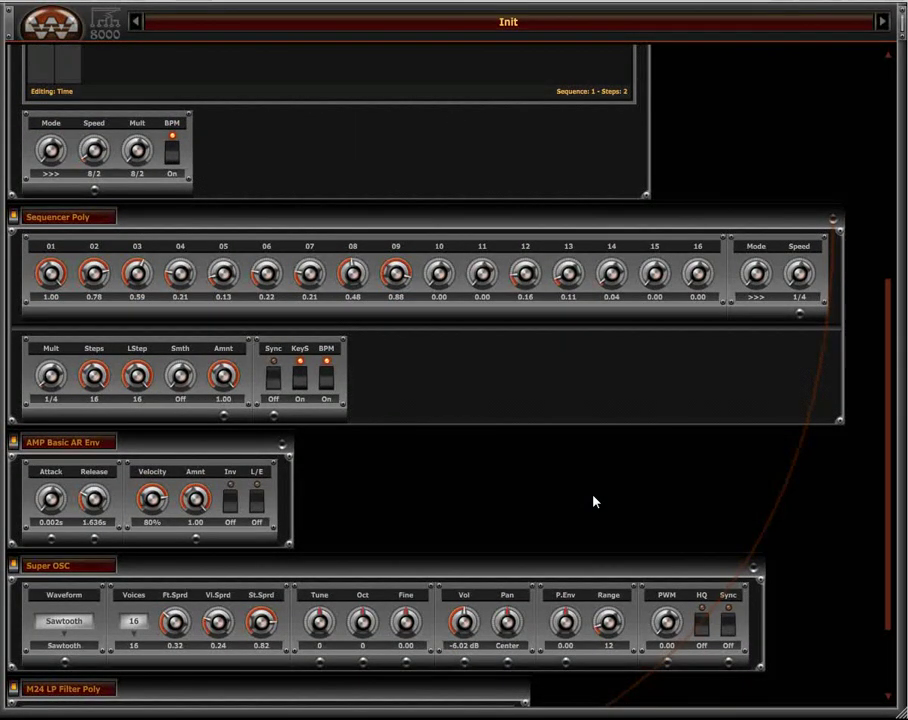
pyautogui.scroll(-3, 590, 495)
pyautogui.scroll(10, 585, 490)
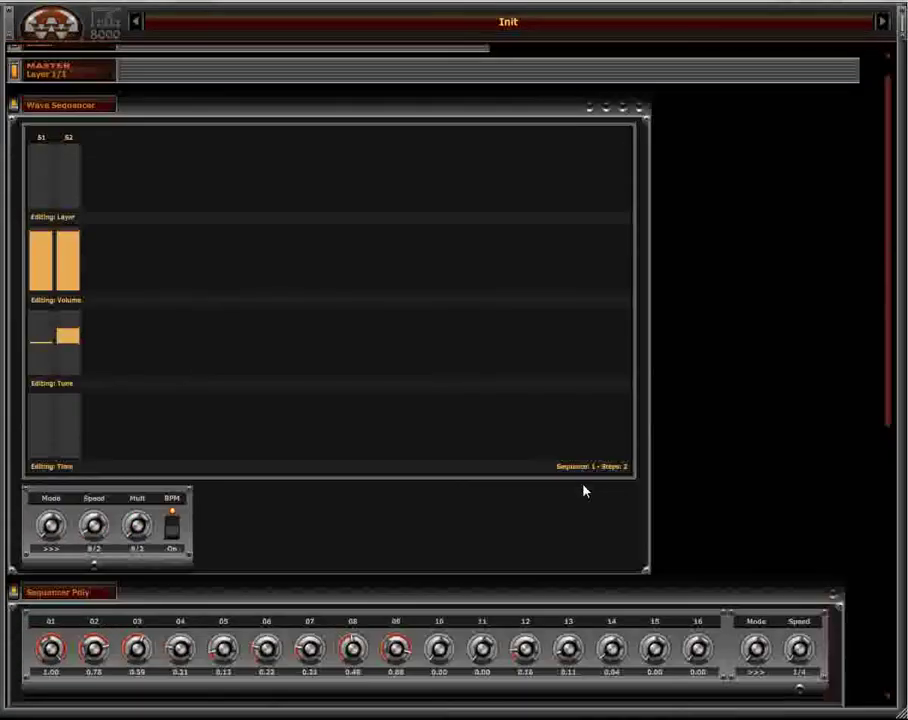
pyautogui.scroll(1, 585, 490)
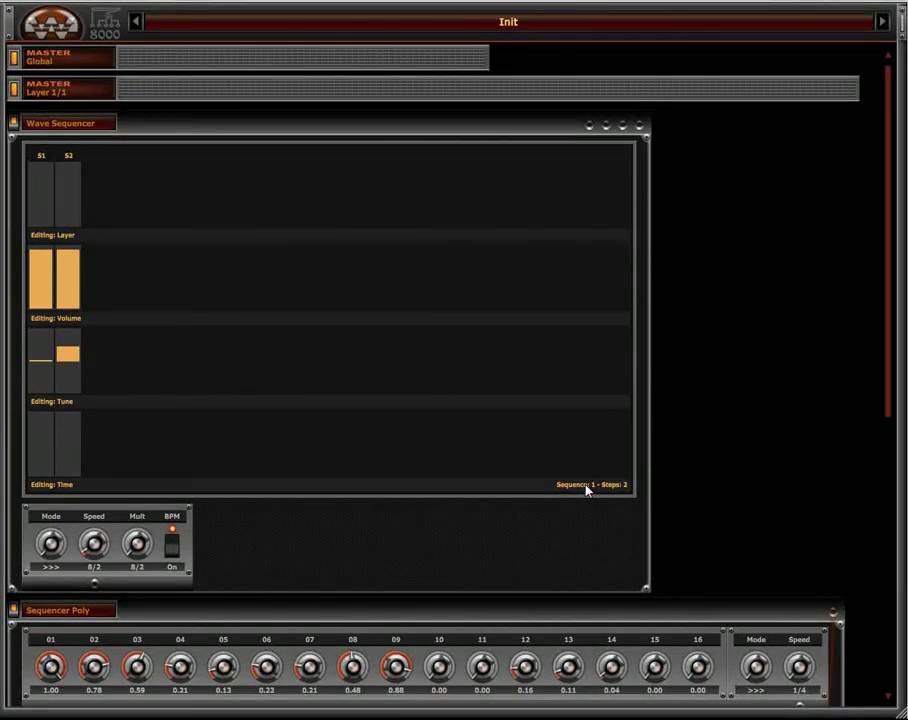